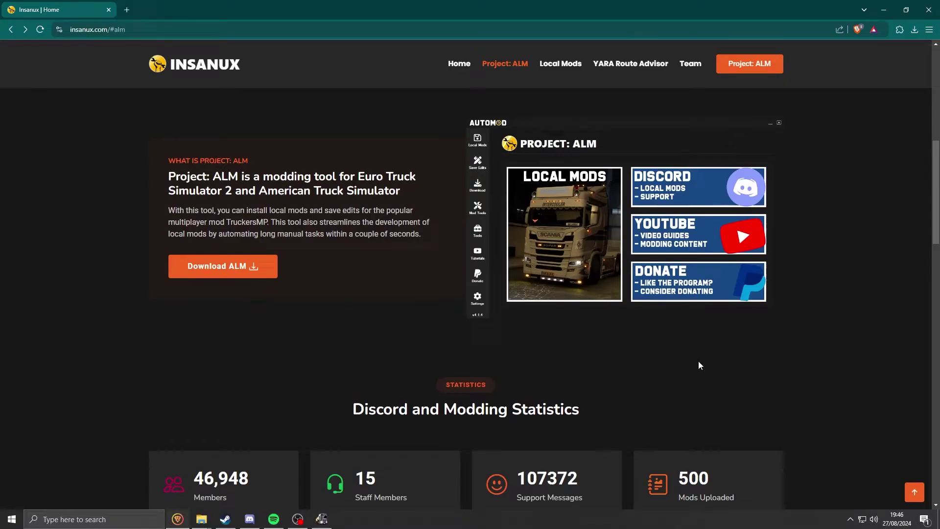
From the Insanux site's Project: ALM section, open the ShareMods download page for Project_ALM_v4.1.4_Insanux.zip
scroll(699, 364, up, 10)
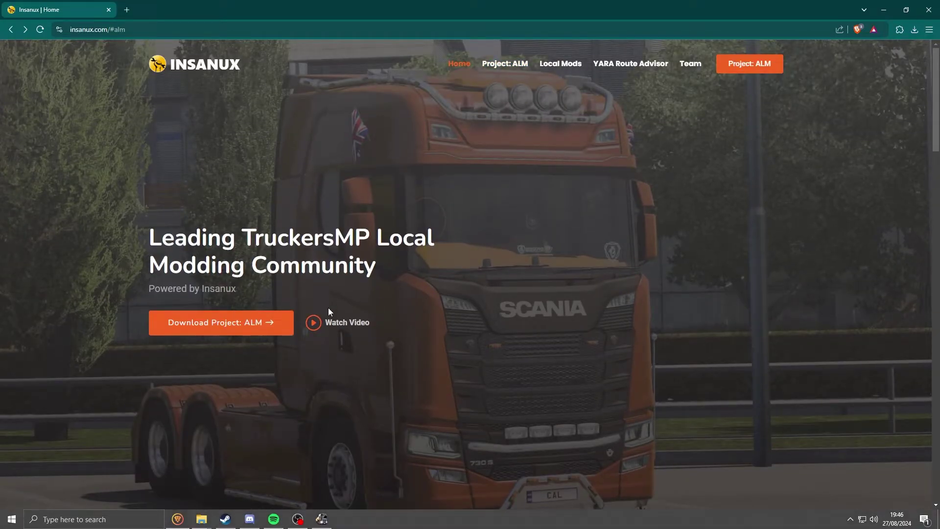
click(220, 328)
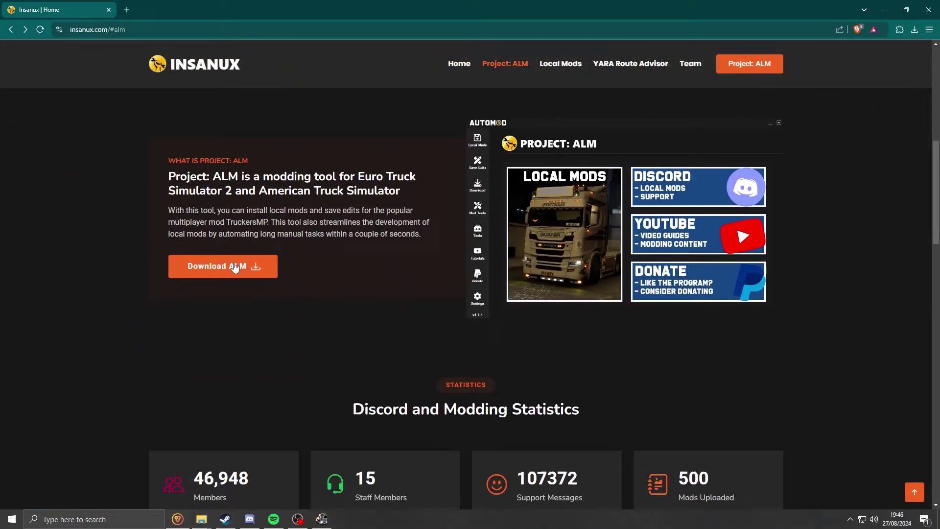
click(227, 266)
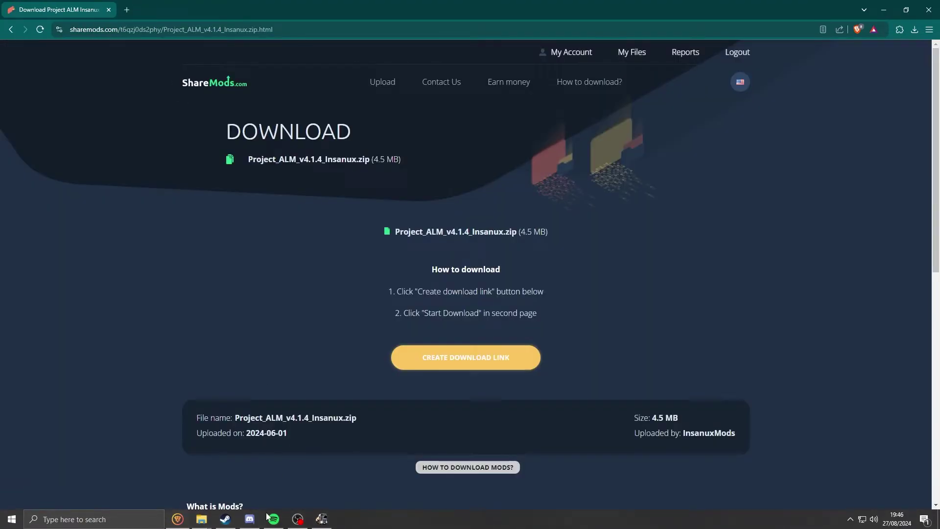
Switch to the Discord server and open the project-alm channel
click(250, 520)
scroll(98, 210, up, 5)
scroll(103, 272, down, 1)
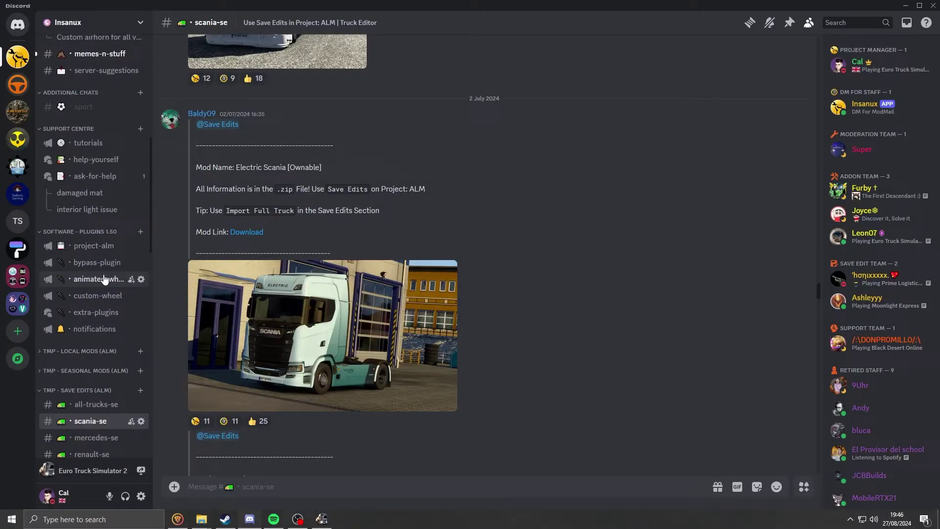
click(90, 244)
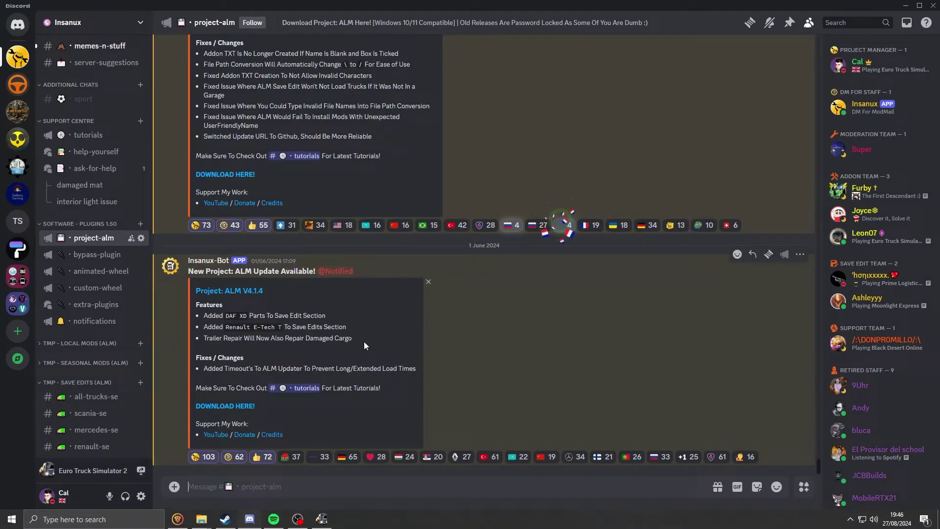
Download Sunvisor_with_LEDs.zip from the Sunvisor with LEDs post through its ShareMods download link
scroll(103, 274, down, 5)
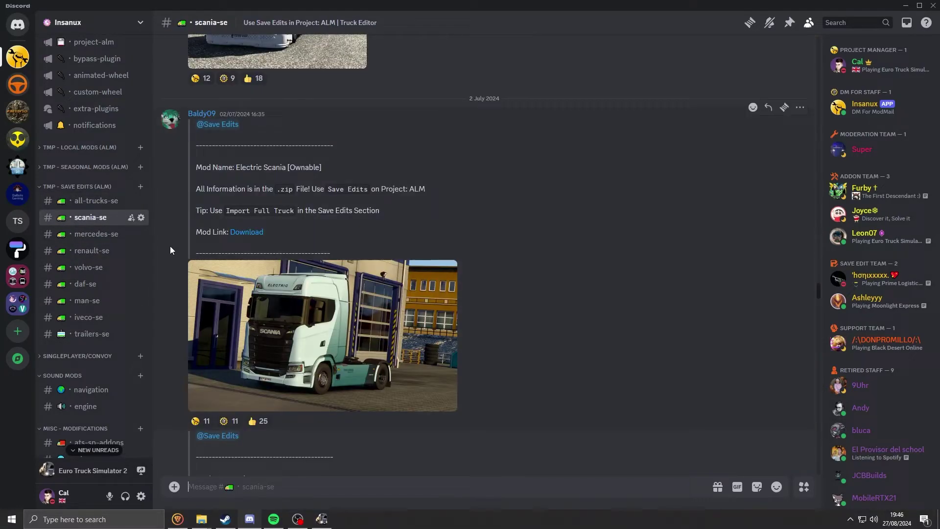
scroll(363, 222, down, 15)
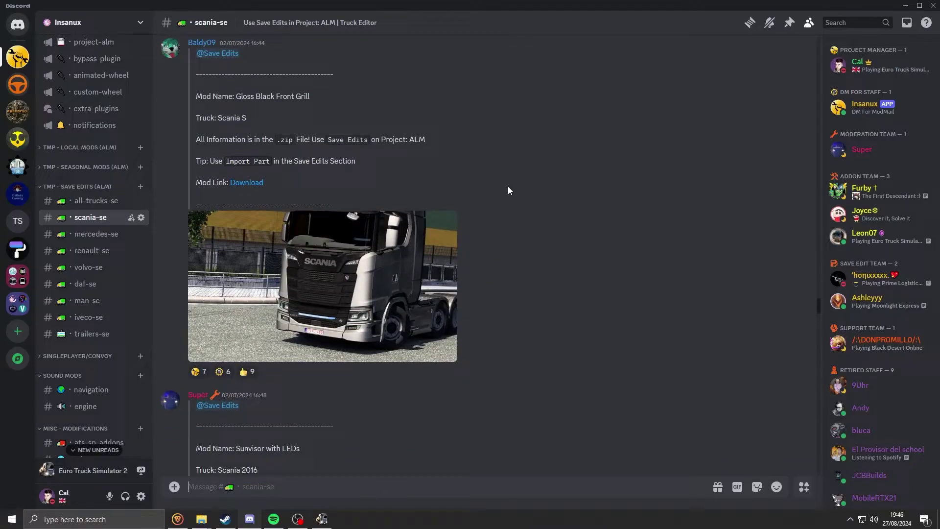
scroll(508, 189, down, 3)
scroll(508, 190, up, 1)
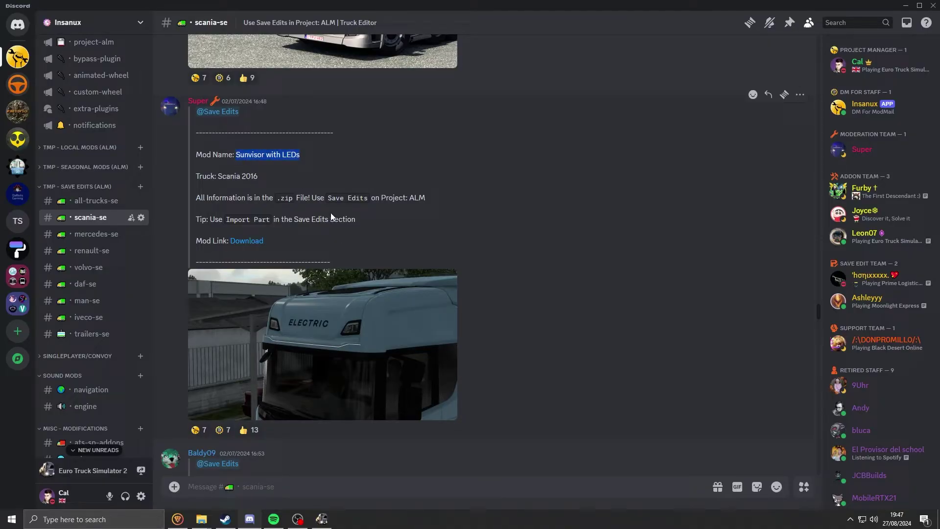
click(242, 242)
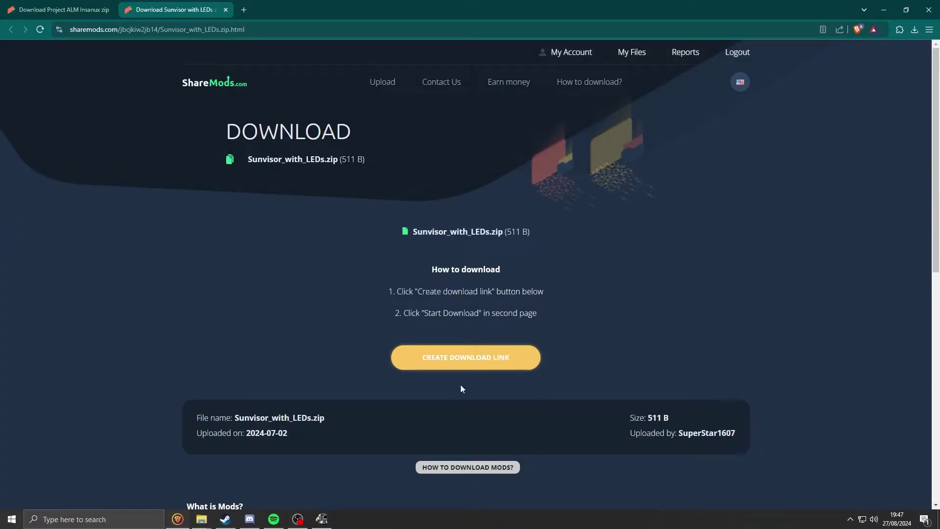
click(459, 363)
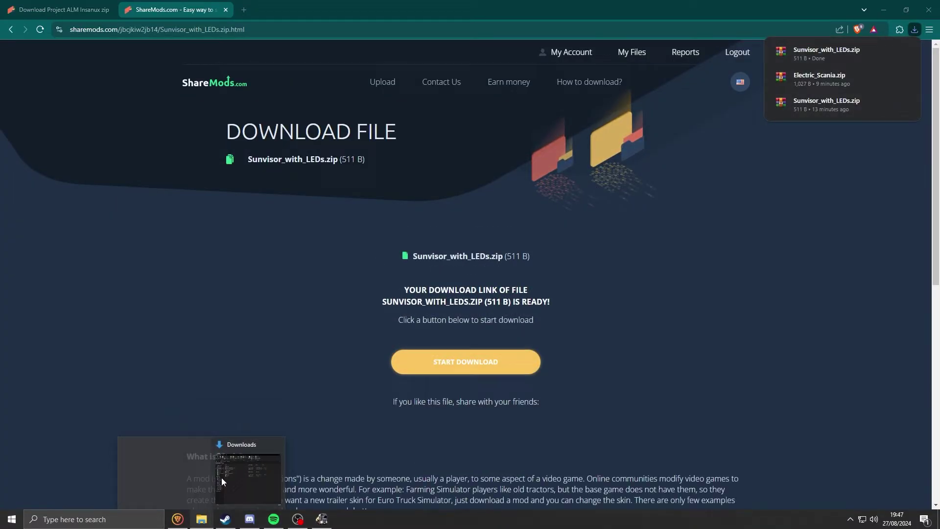
Extract Project ALM v4.2.0 Insanux.zip and Sunvisor_with_LEDs.zip in Downloads with Extract Here
click(222, 477)
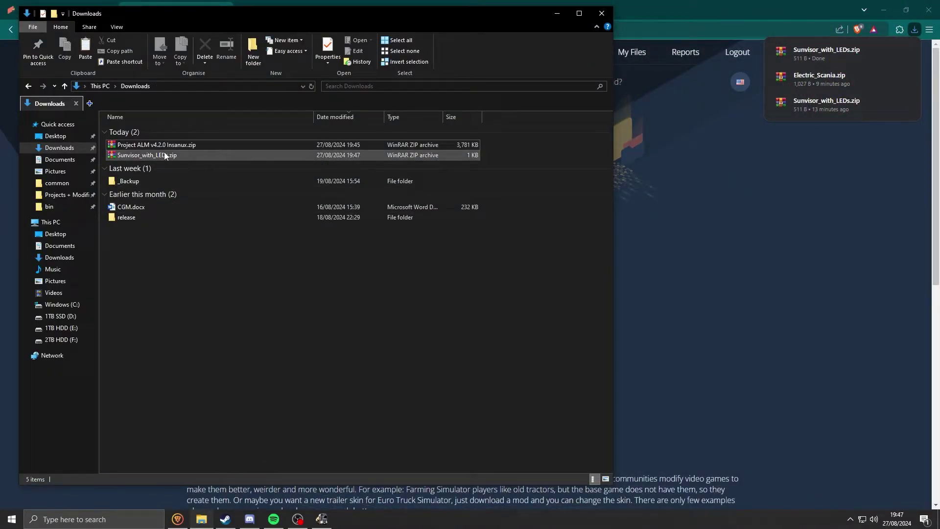
click(161, 146)
right_click(187, 149)
click(219, 188)
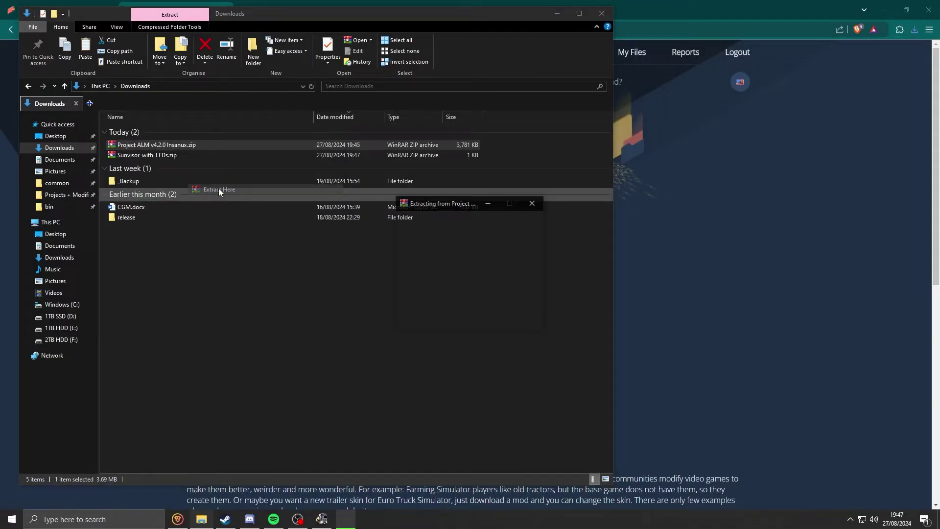
right_click(169, 156)
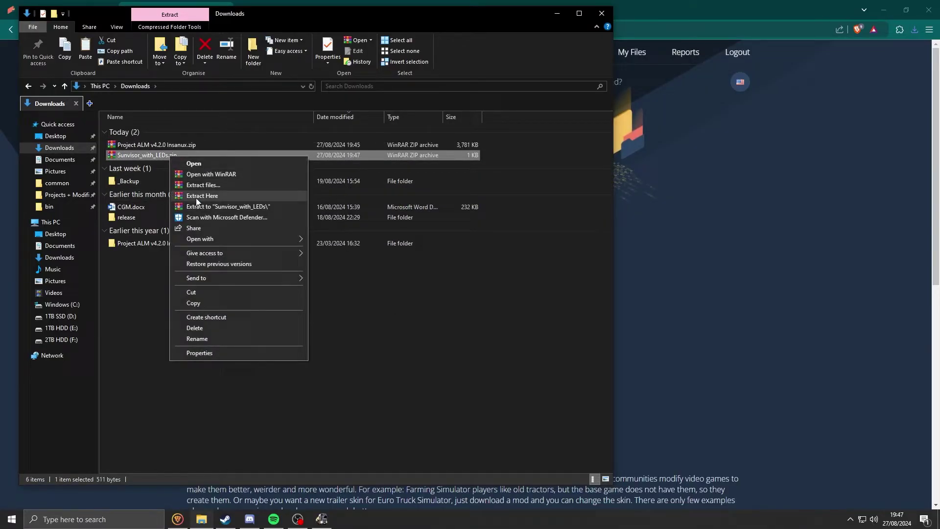
click(202, 197)
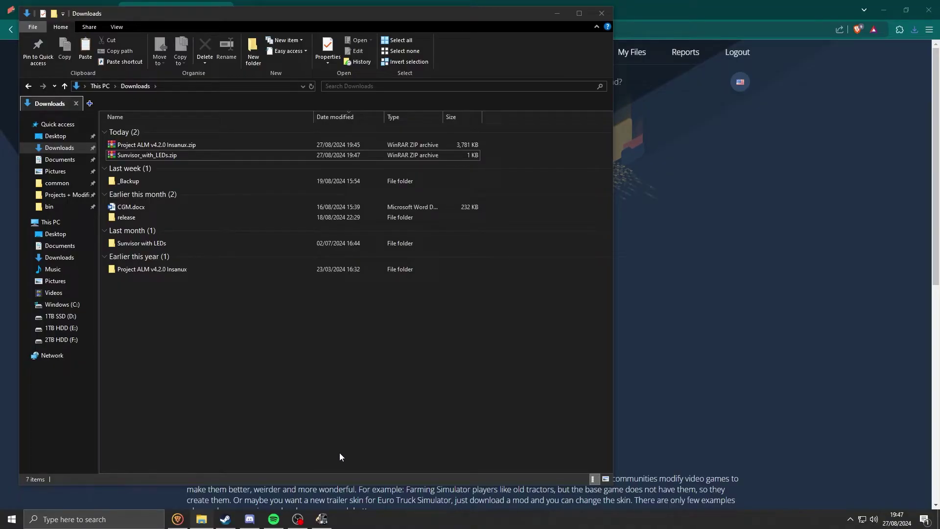
Save the current Euro Truck Simulator 2 progress over the existing 'mods' save, confirming the overwrite
click(322, 520)
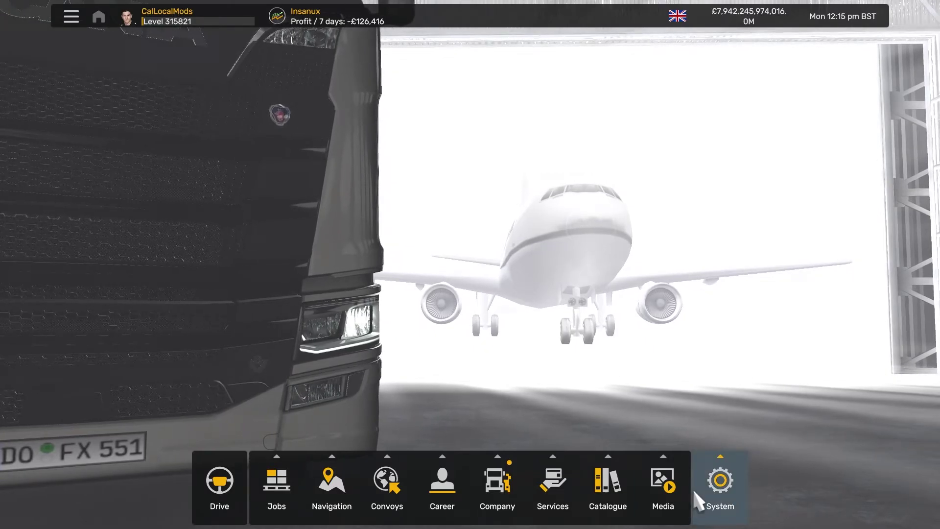
mouse_move(698, 497)
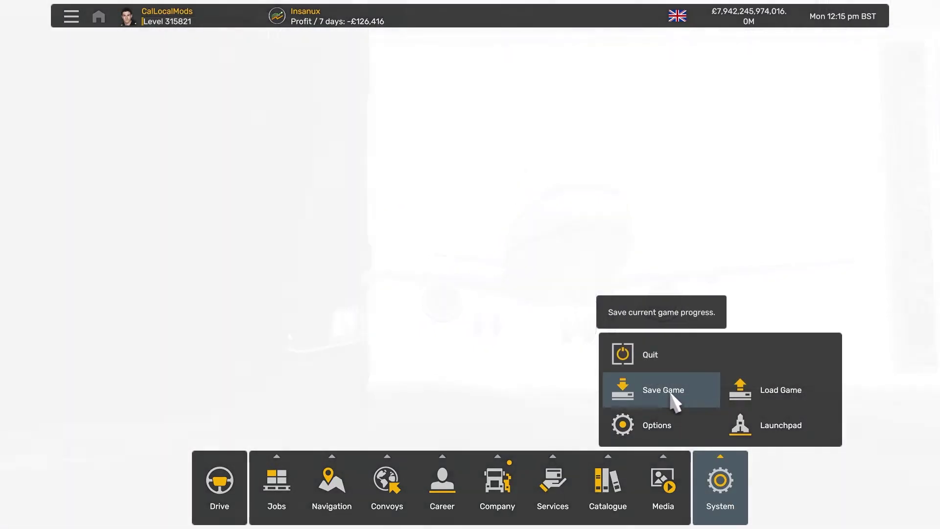
click(672, 396)
click(451, 141)
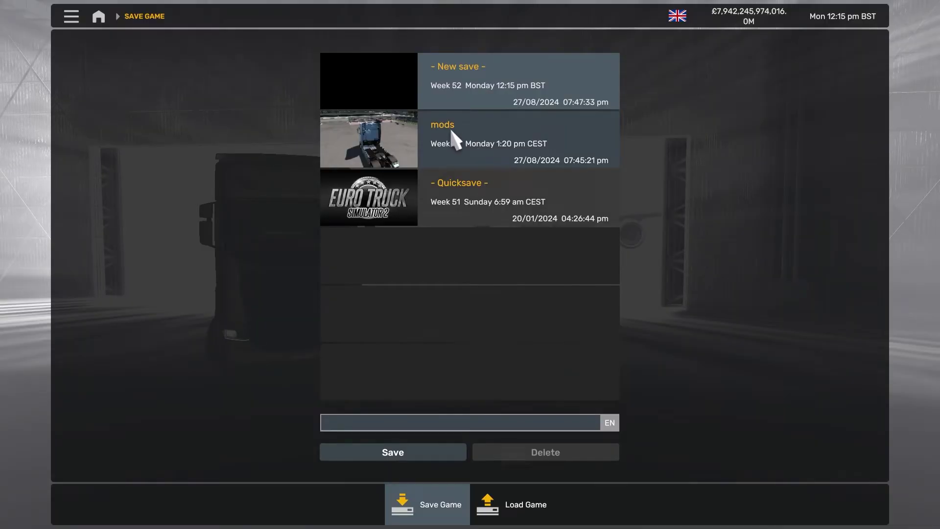
double_click(444, 133)
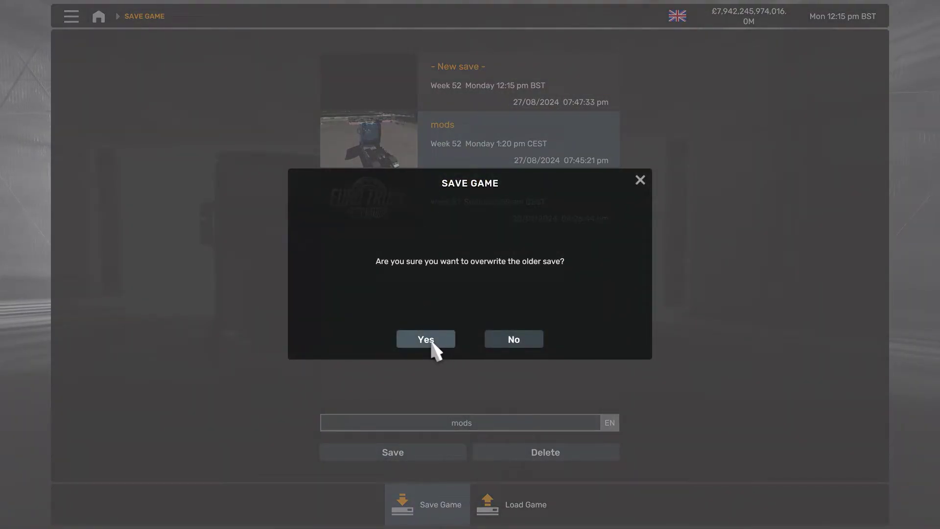
click(427, 339)
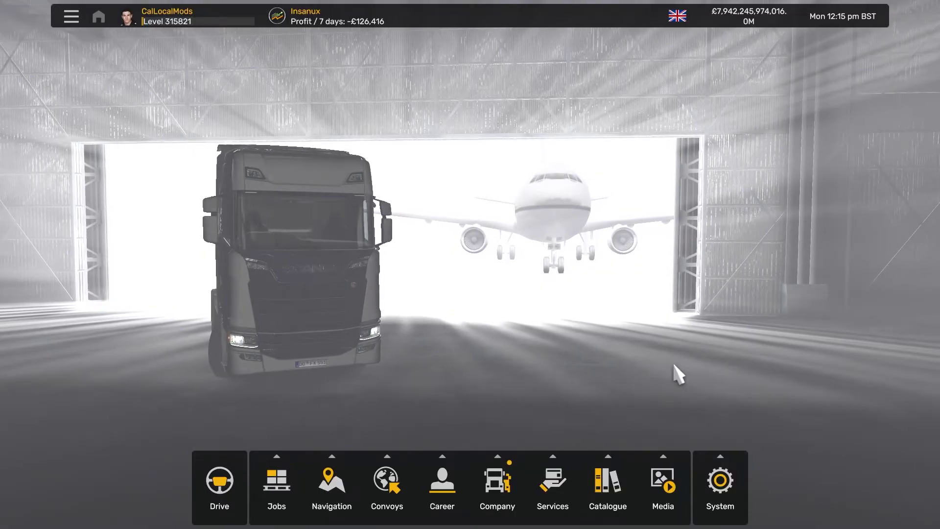
Leave the game and open the Project ALM v4.2.0 Insanux folder in Downloads
key(super)
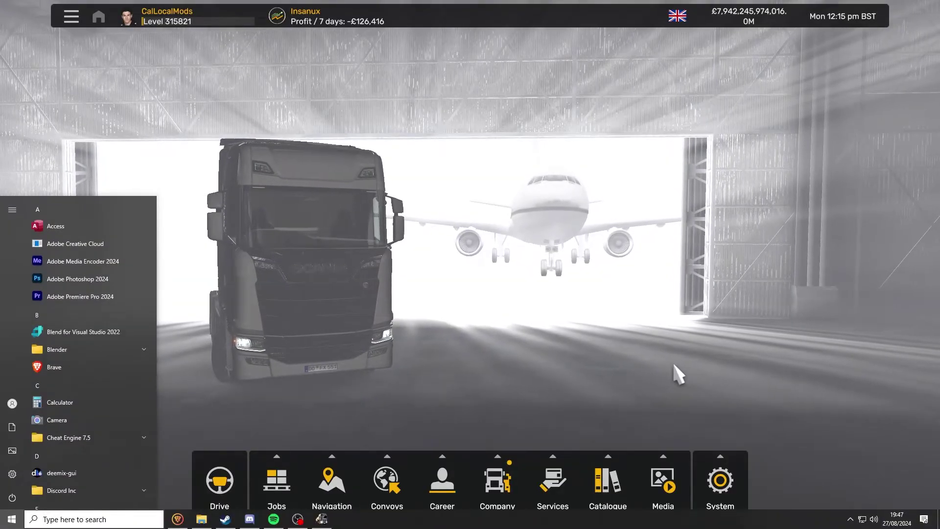
key(alt+Tab)
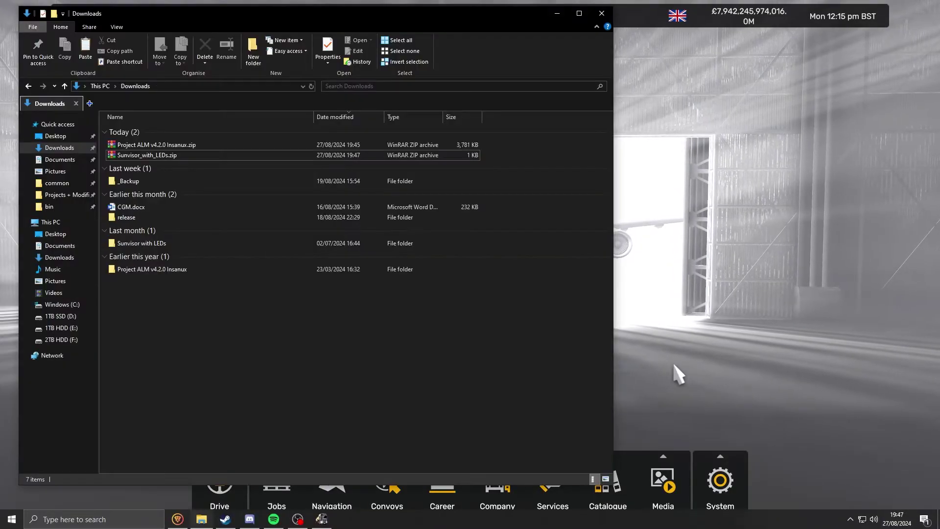
double_click(184, 270)
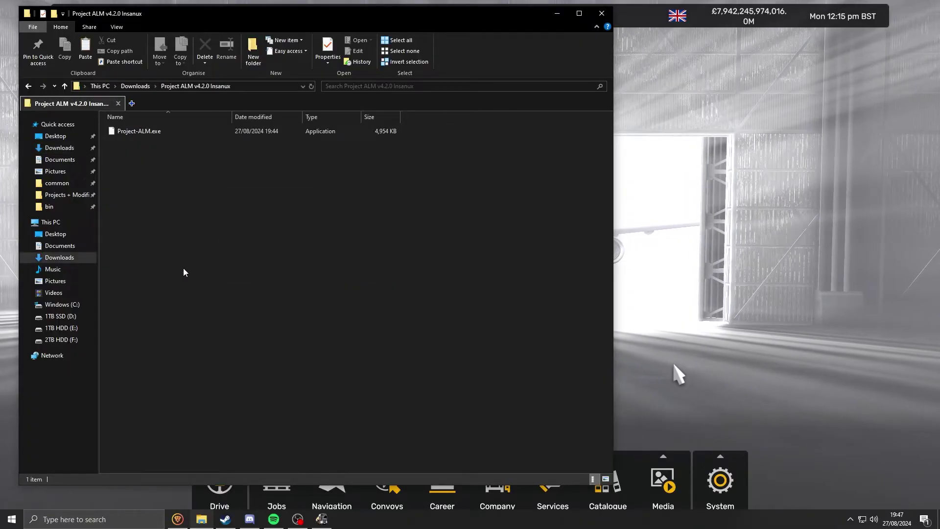
Launch Project-ALM.exe and load the 'mods' save in the Save Edits profile editor
double_click(225, 131)
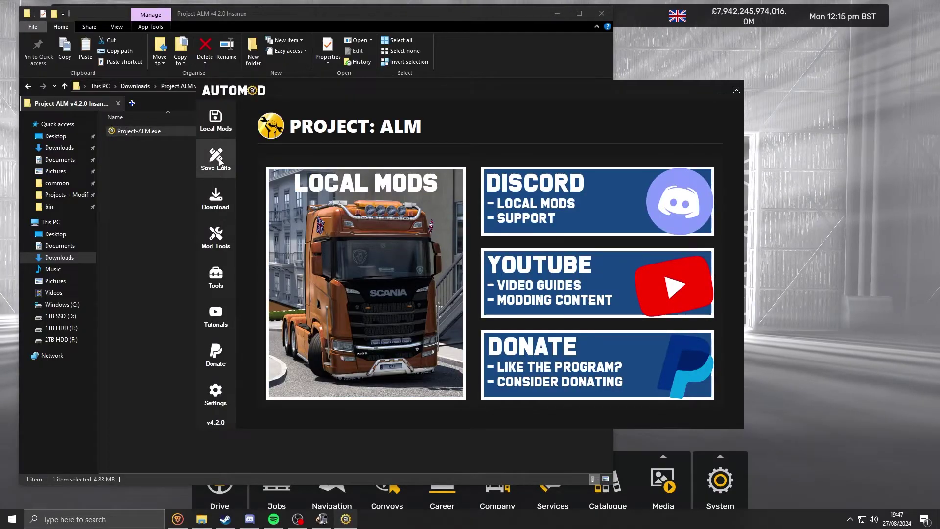
click(223, 162)
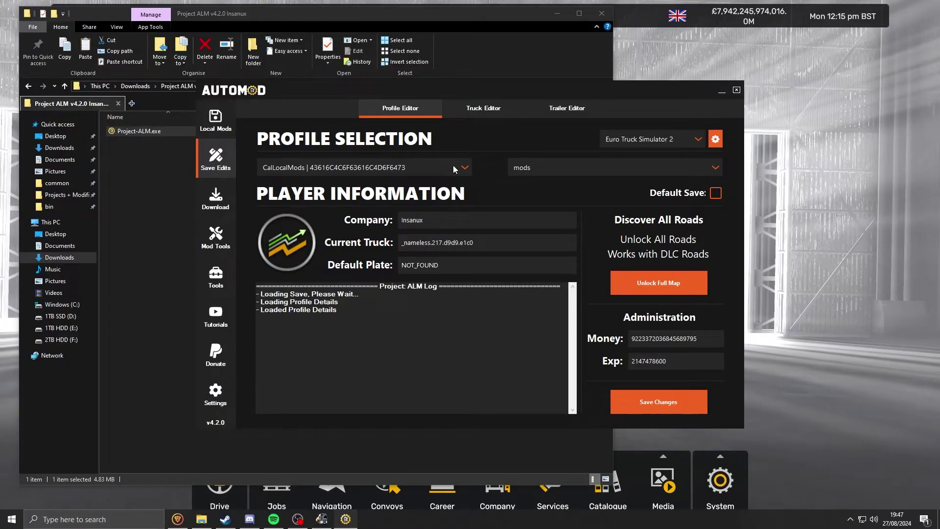
click(706, 168)
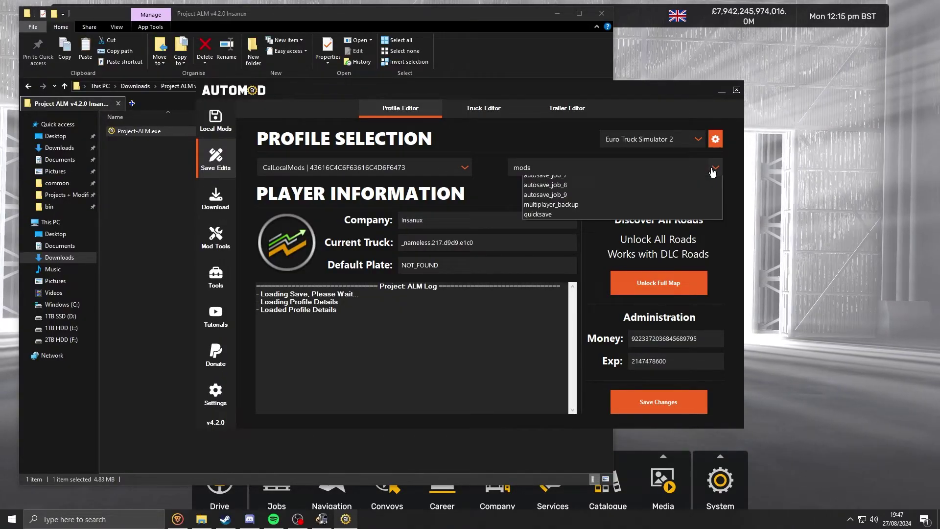
click(539, 184)
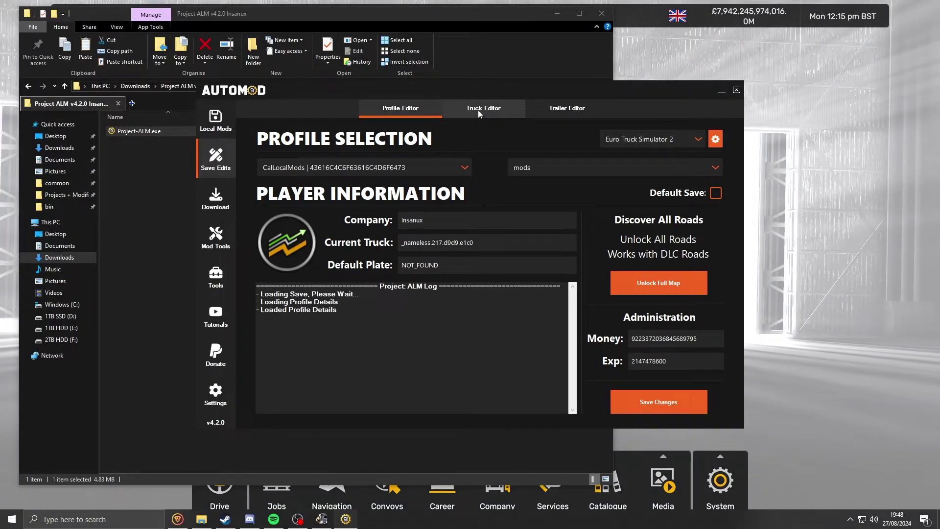
Open the Truck Editor for the Scania S 2016, then read the Import Part tip in Discord
click(512, 109)
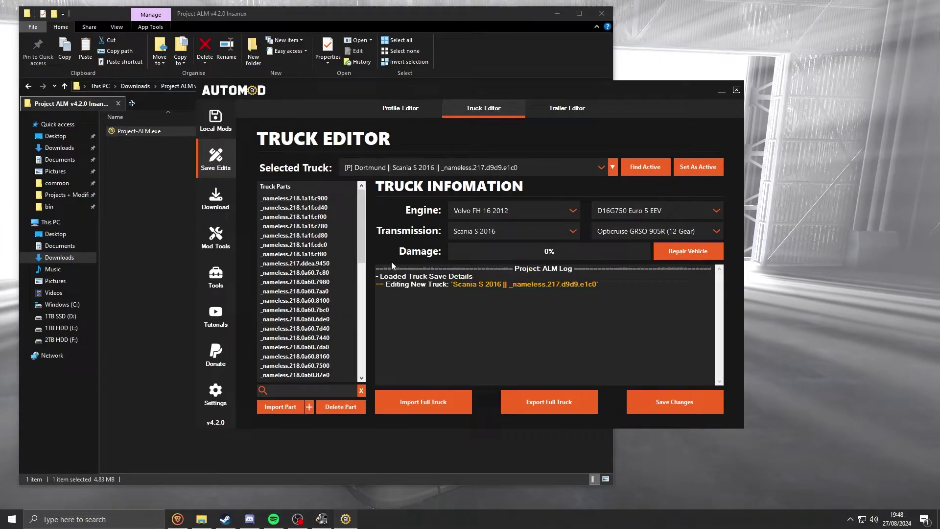
click(242, 520)
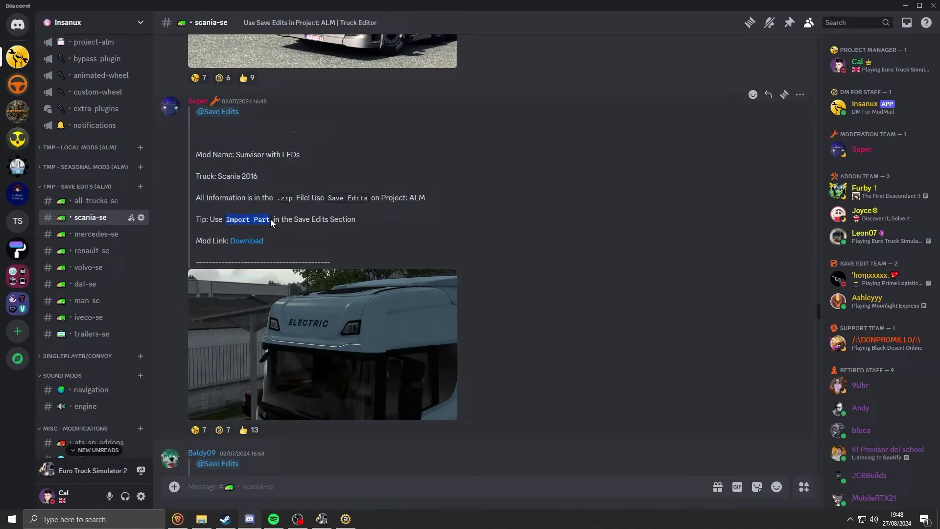
Import the Sunvisor with LEDs .txt part file into the Scania S 2016 and save the changes
click(254, 516)
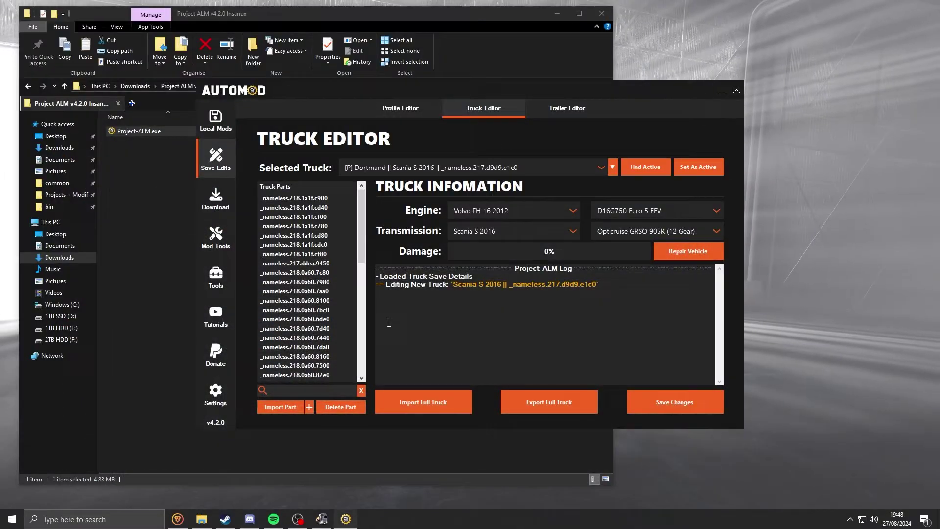
click(289, 410)
click(235, 173)
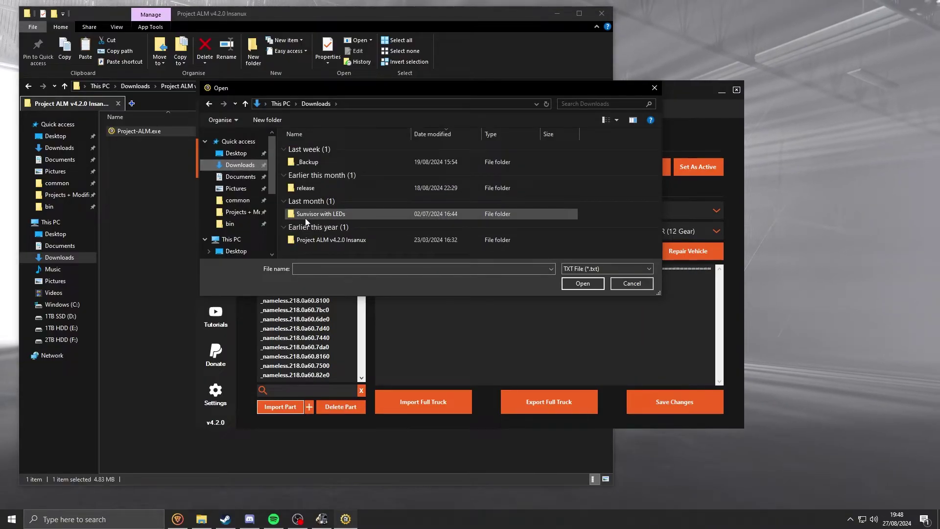
double_click(352, 215)
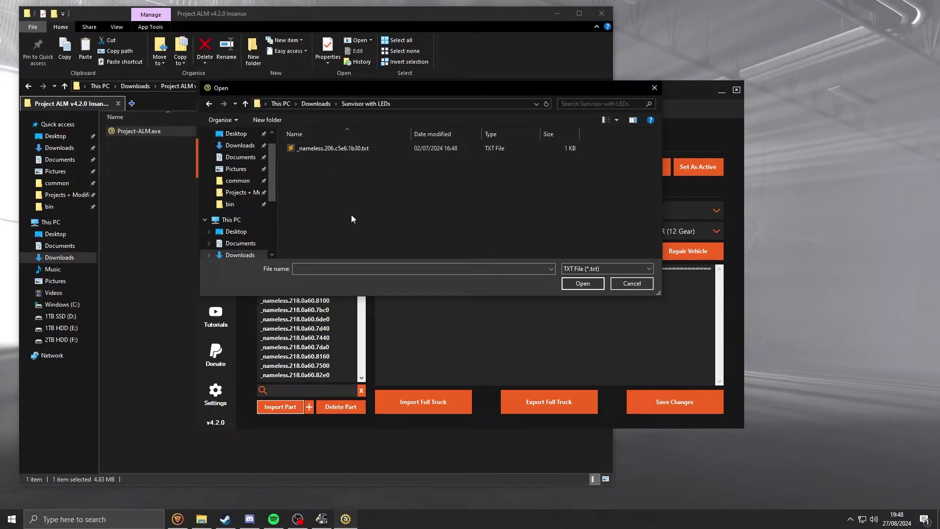
double_click(346, 148)
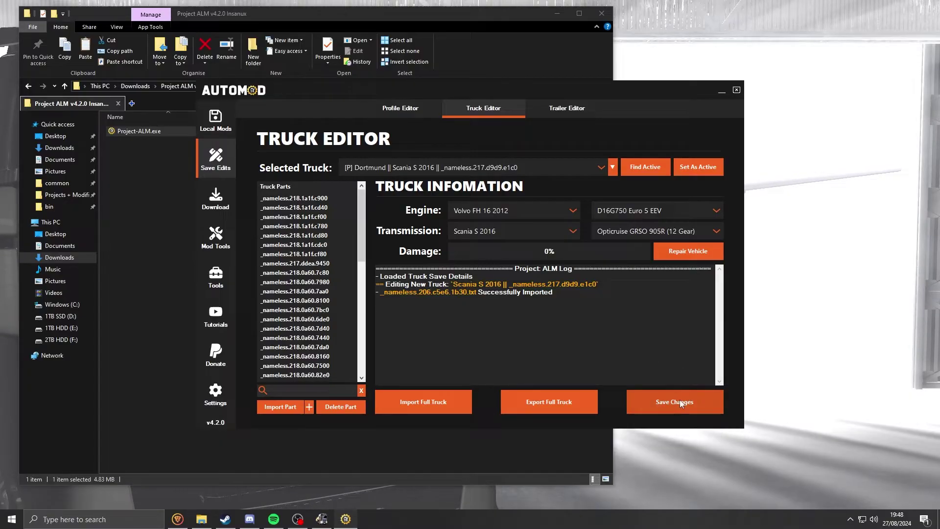
click(680, 399)
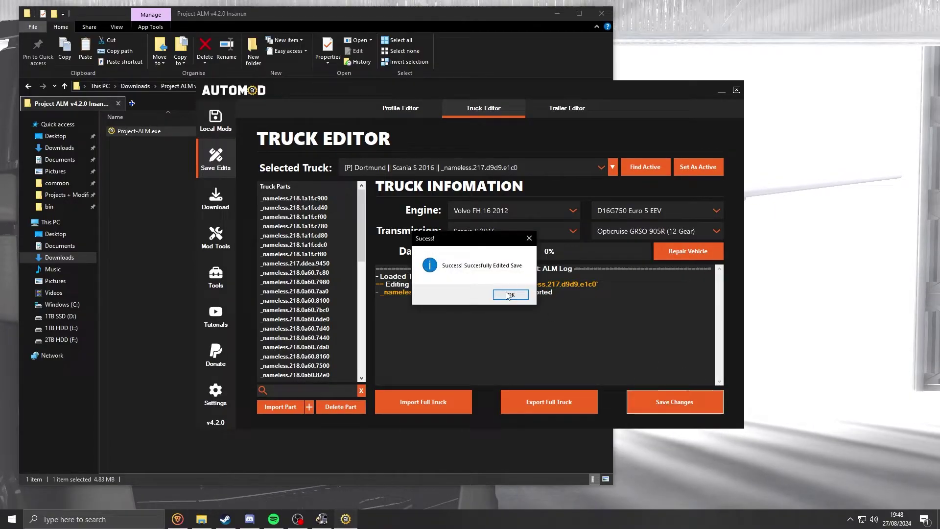
click(511, 298)
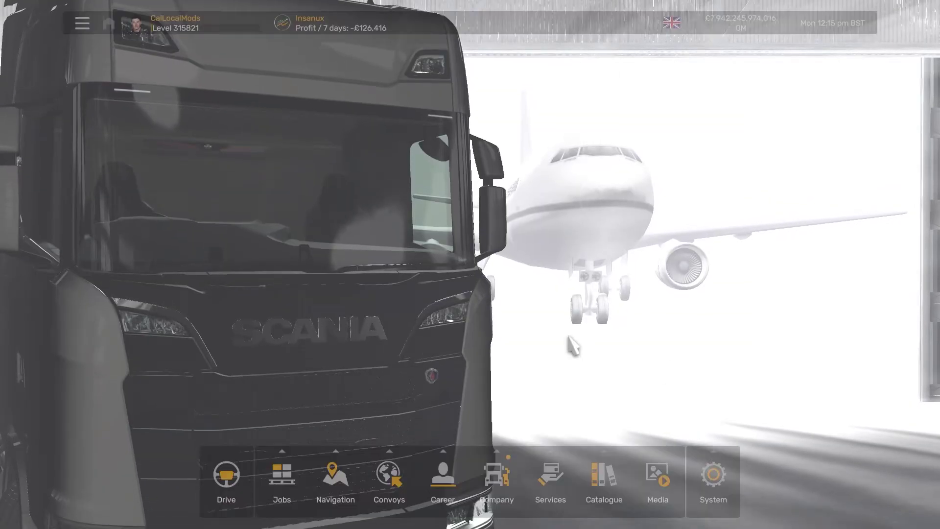
Load the edited 'mods' save from the game's System menu
click(720, 482)
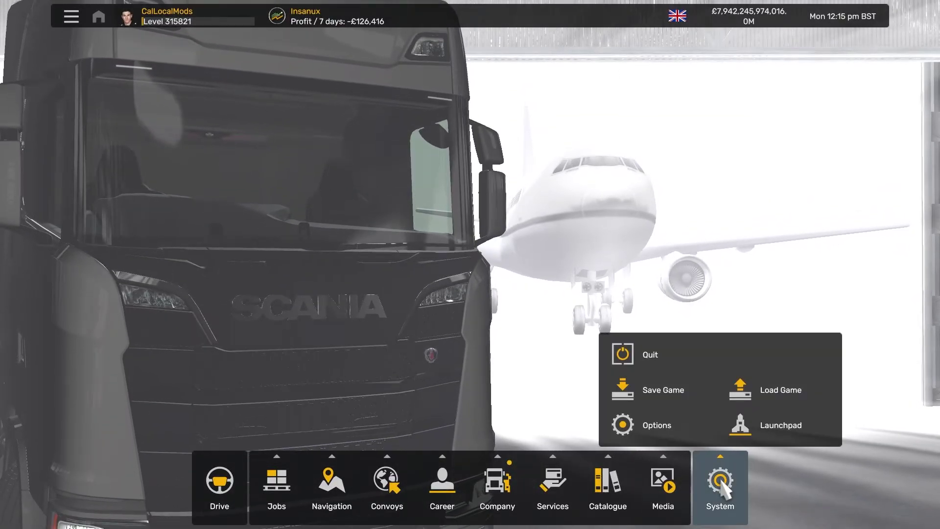
click(791, 401)
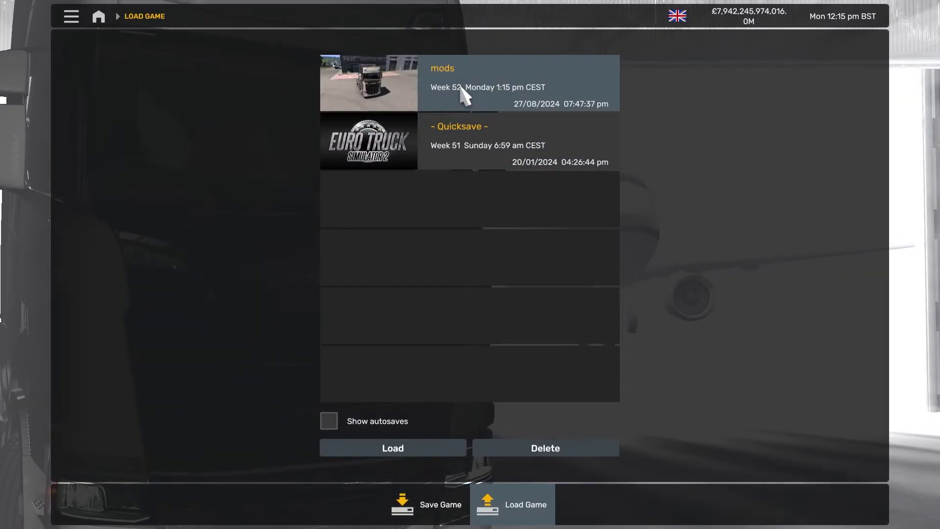
double_click(464, 96)
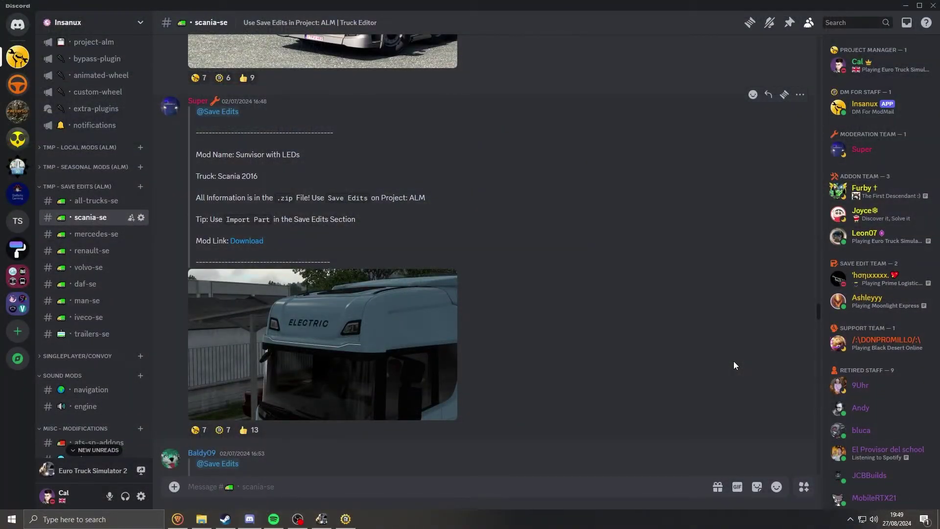
Scroll up the scania-se channel to the Electric Scania [Ownable] post
scroll(734, 365, up, 5)
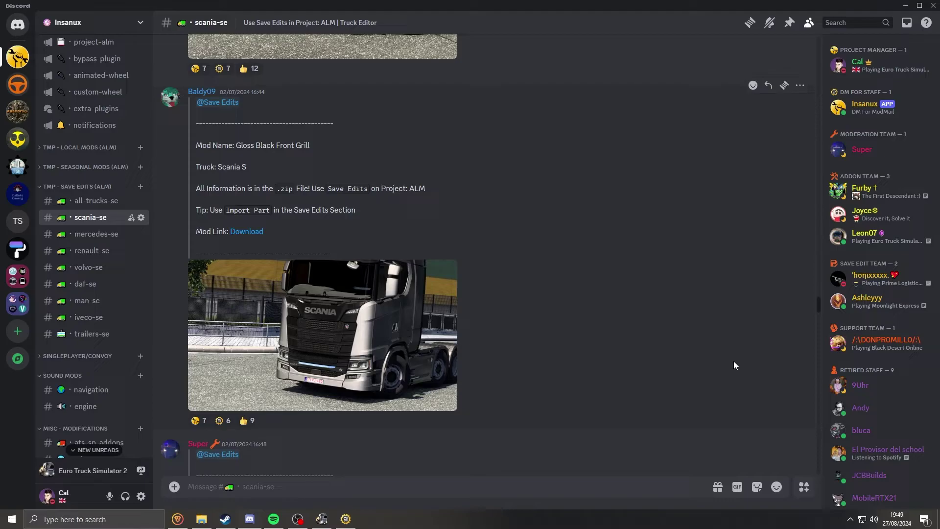
scroll(734, 365, up, 5)
scroll(734, 365, up, 5)
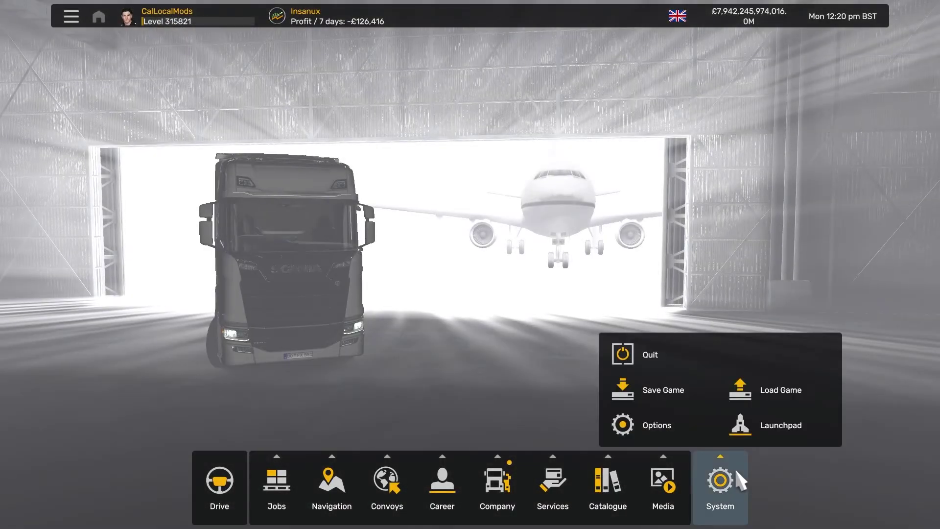
Save the current game over the existing 'mods' slot and confirm the overwrite
click(650, 393)
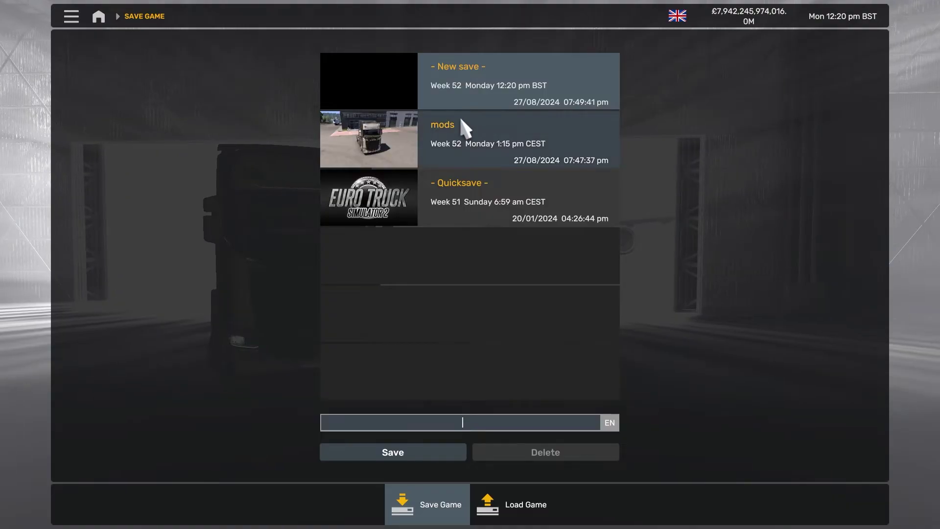
double_click(395, 114)
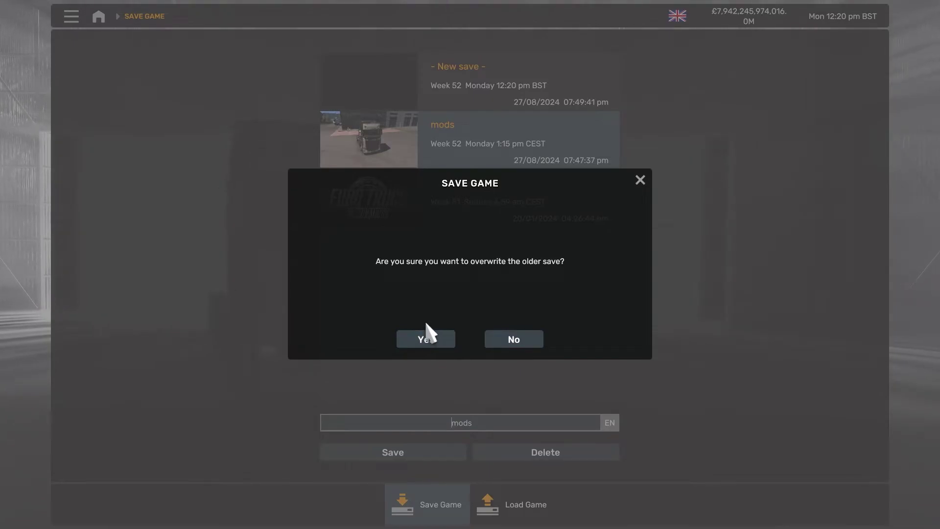
click(425, 336)
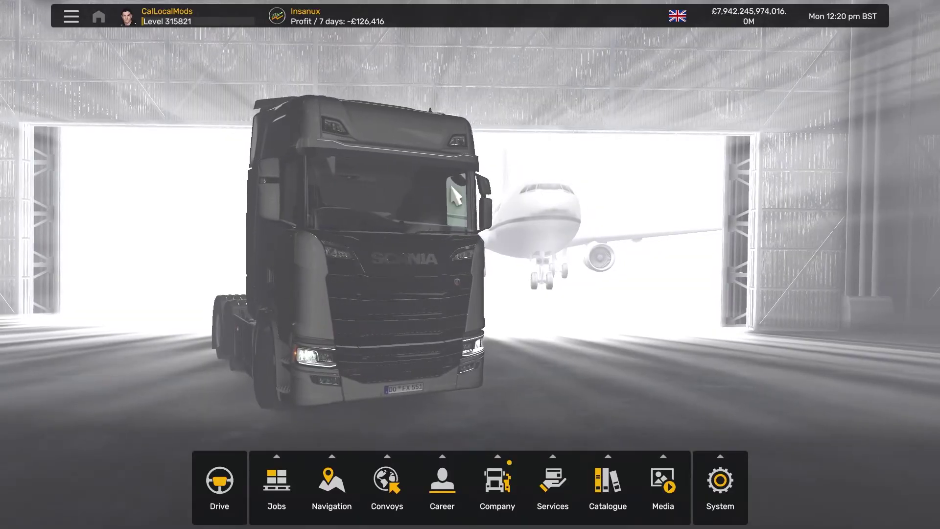
Reload the 'mods' save in AutoMod's Profile Editor and open the Truck Editor
key(super)
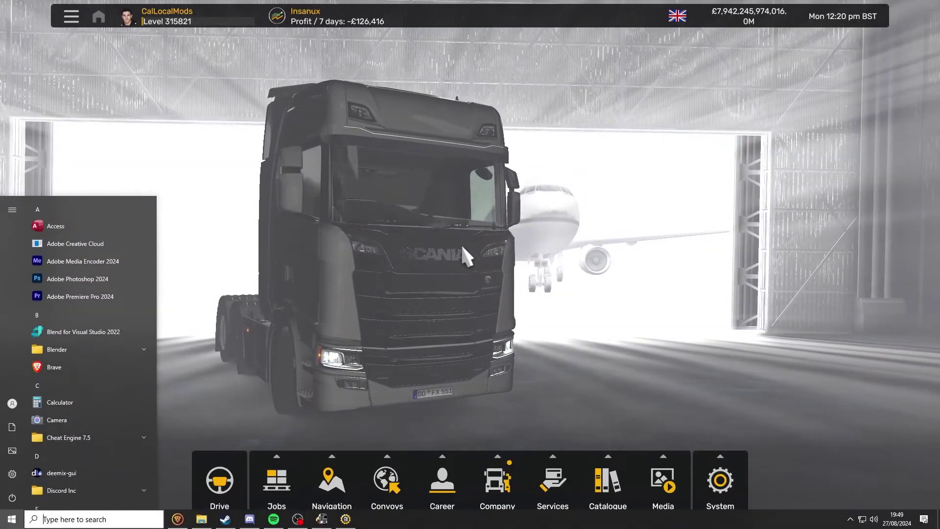
key(alt+Tab)
click(407, 111)
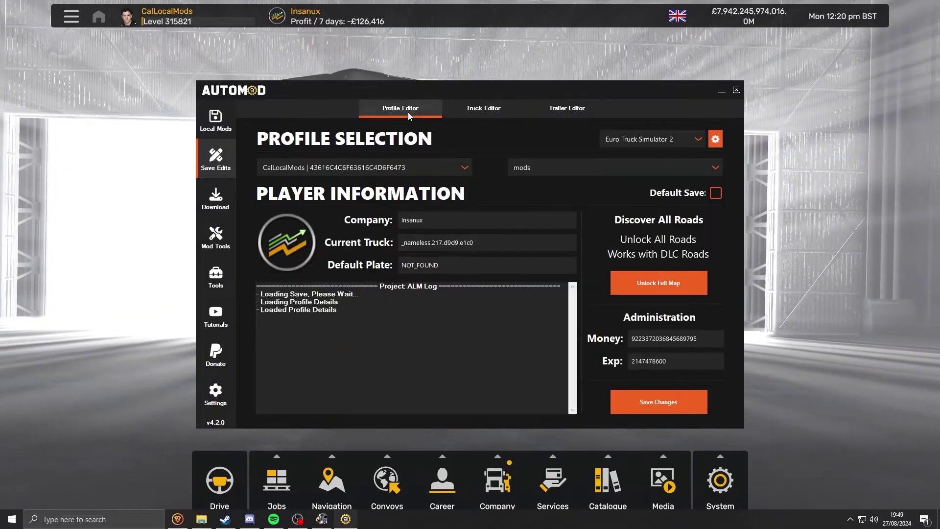
click(540, 172)
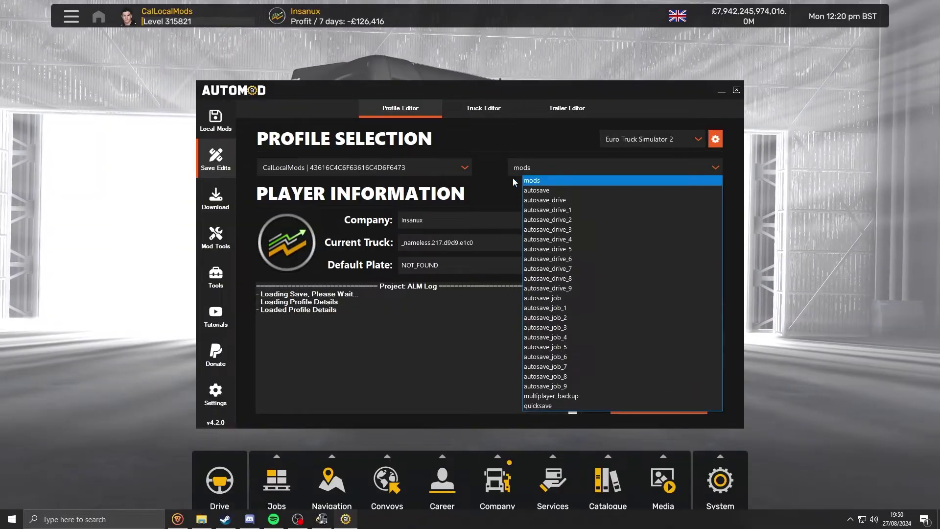
click(547, 179)
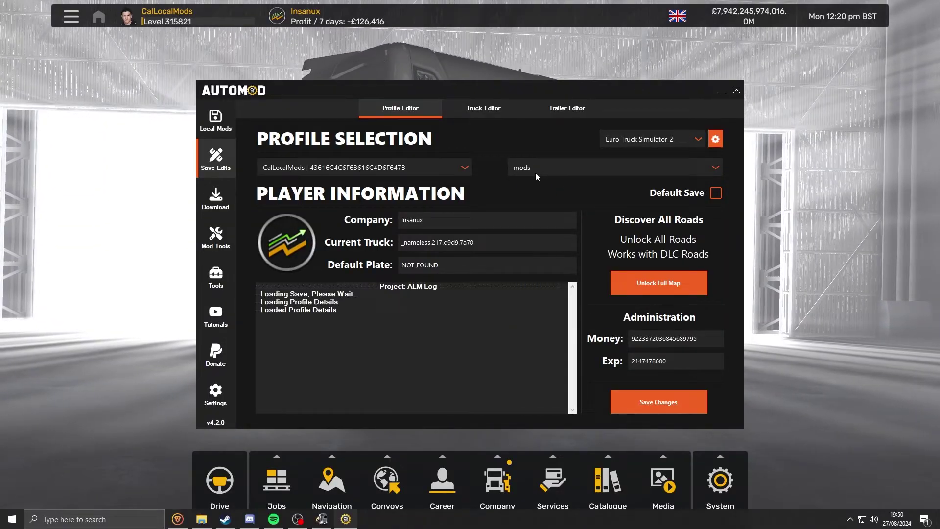
click(482, 108)
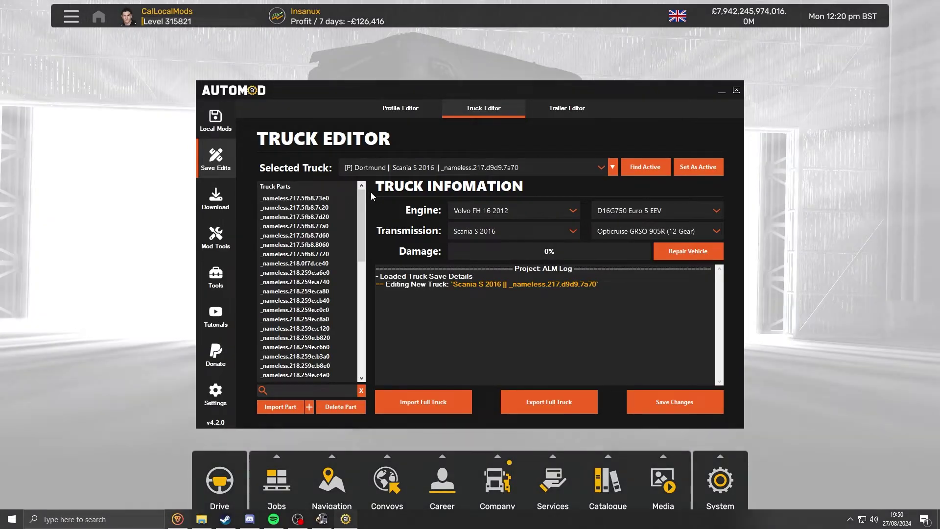
Scroll down the Truck Editor, check Discord briefly, and return to the editor
scroll(366, 301, down, 4)
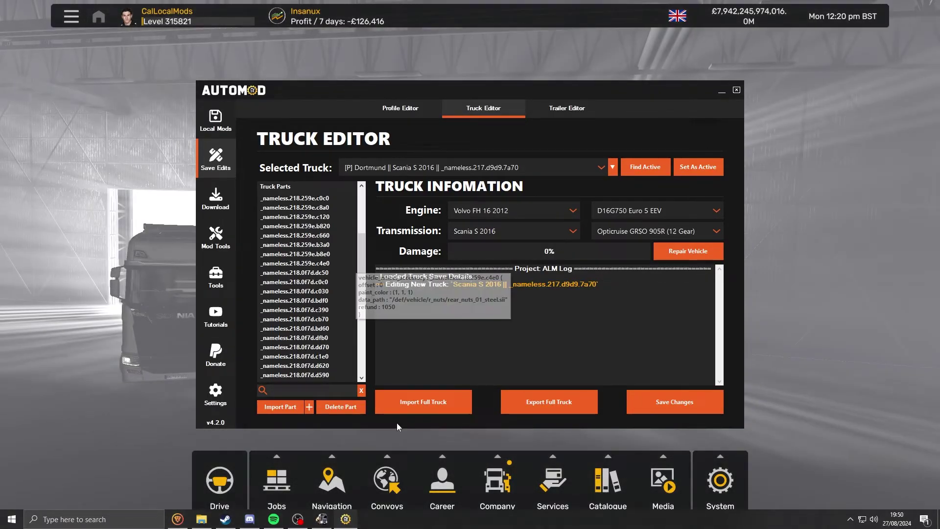
click(250, 519)
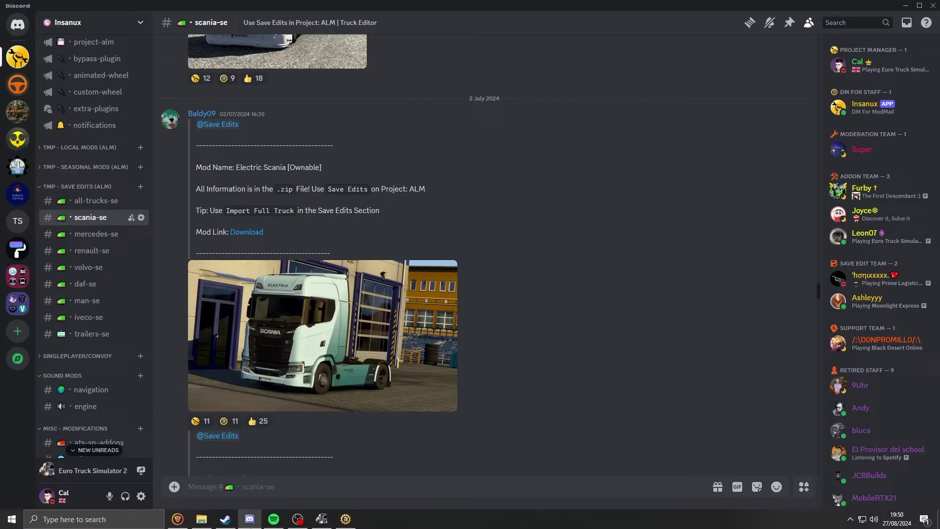
click(250, 519)
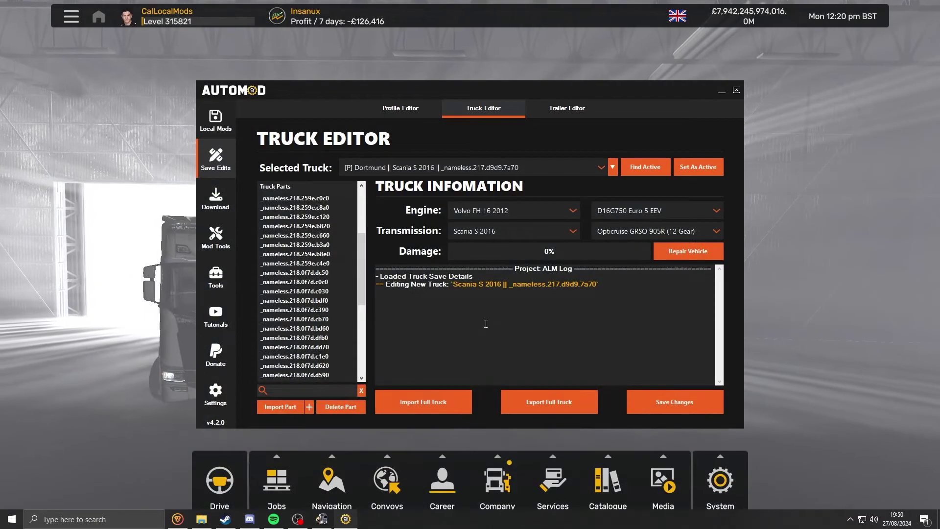
Open the Import Full Truck file picker at Downloads, then cancel it
click(436, 403)
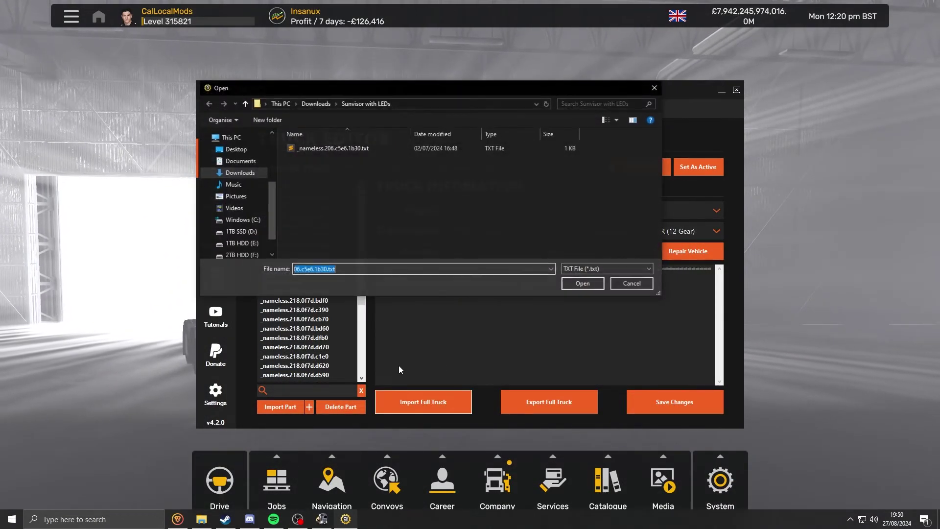
click(329, 106)
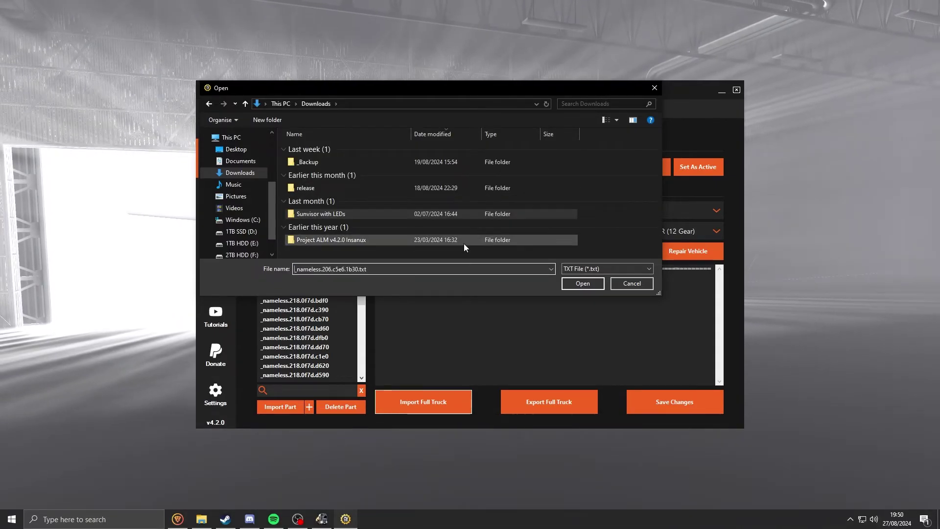
key(Escape)
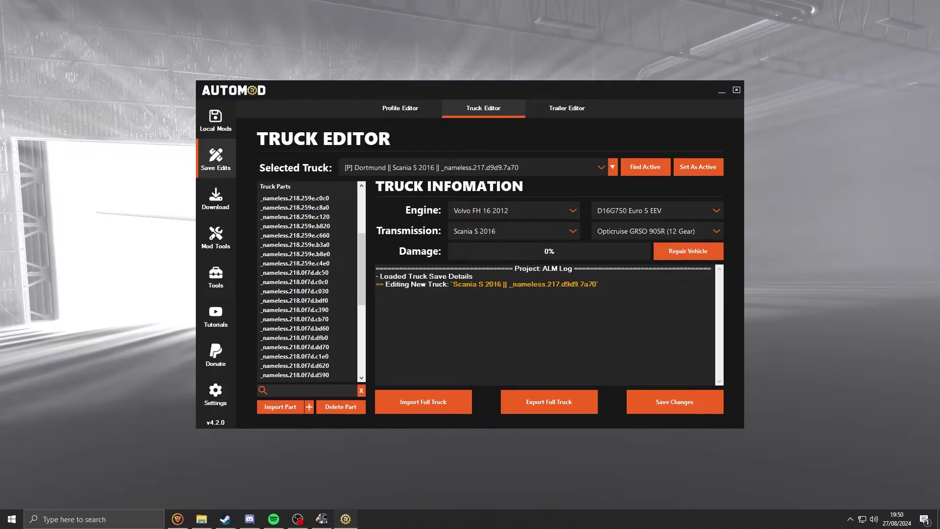
Extract Electric_Scania.zip in the Downloads folder using Extract Here
click(205, 517)
key(alt+Up)
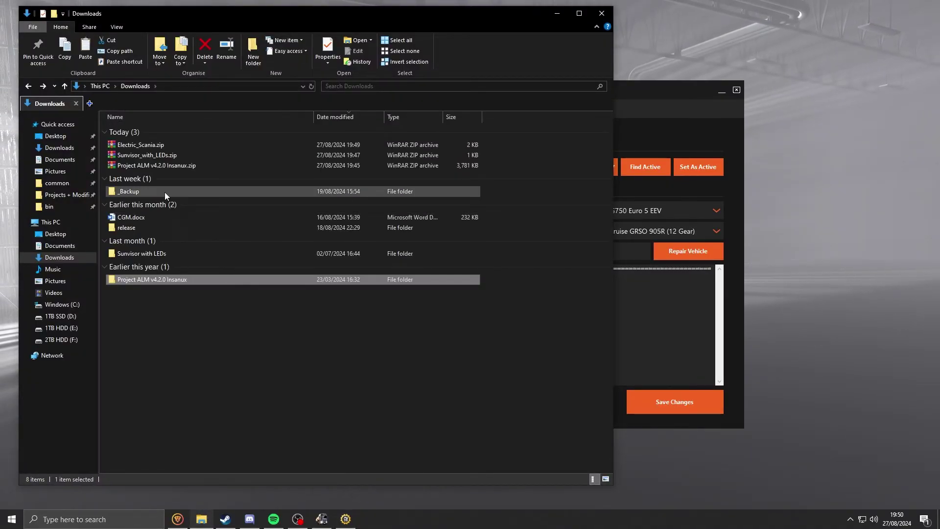
click(158, 146)
right_click(151, 146)
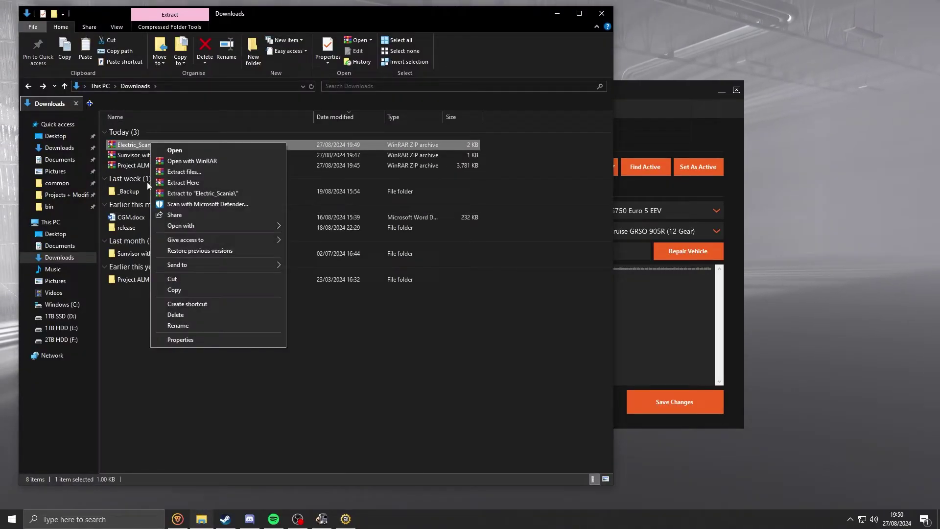
click(179, 183)
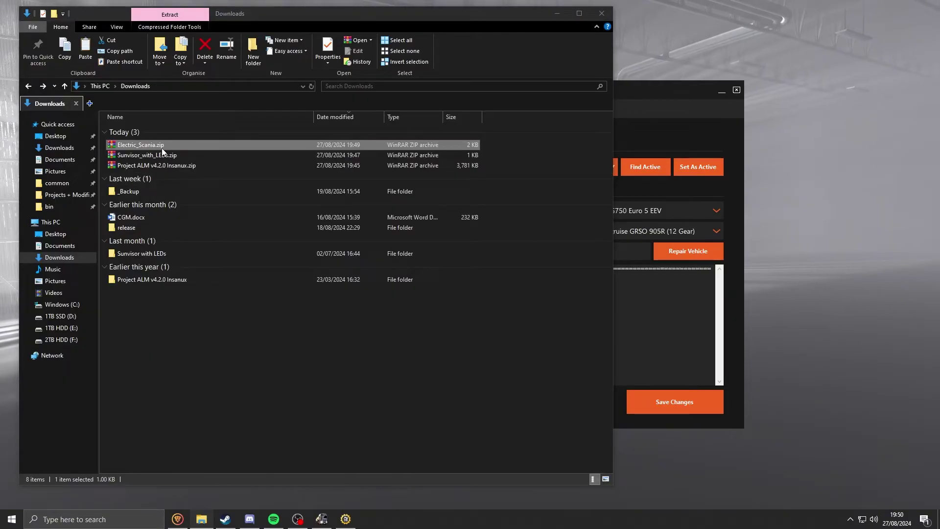
Import Full Truck.txt from the Electric Scania folder into the selected Scania
click(645, 332)
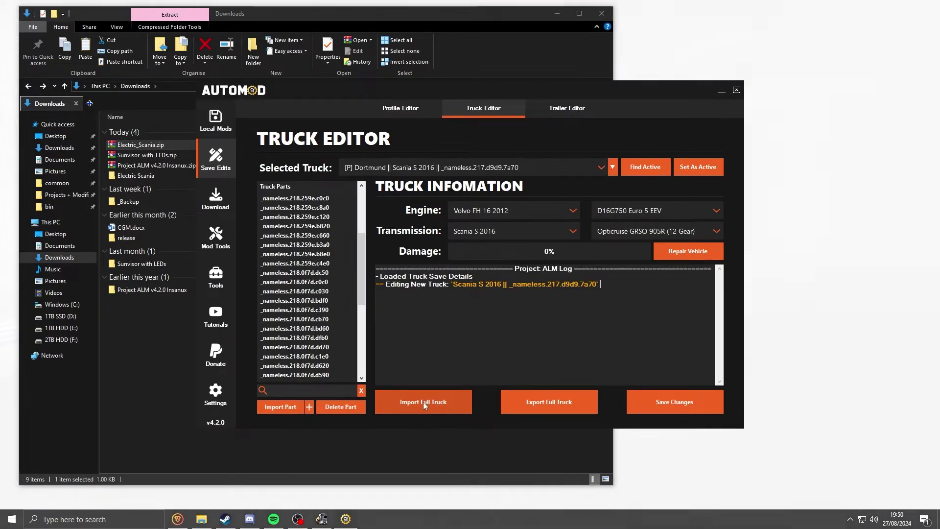
click(423, 402)
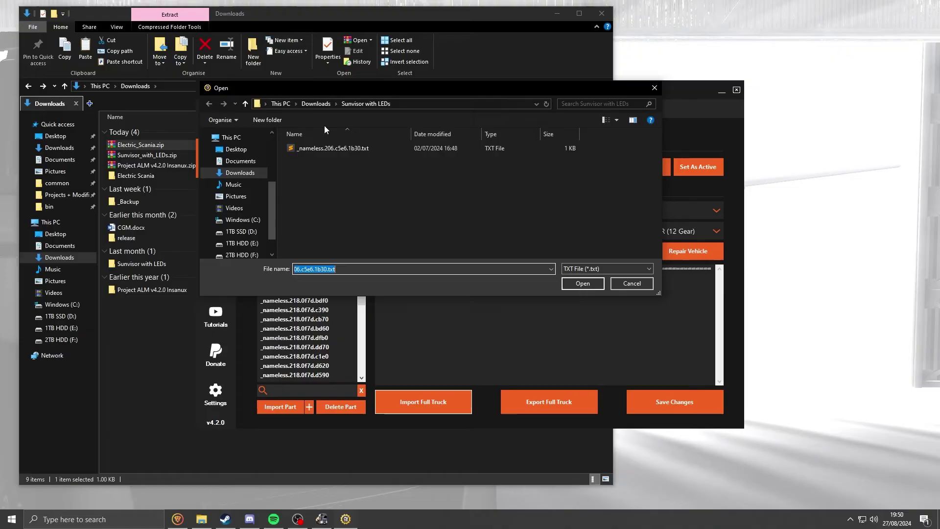
click(324, 105)
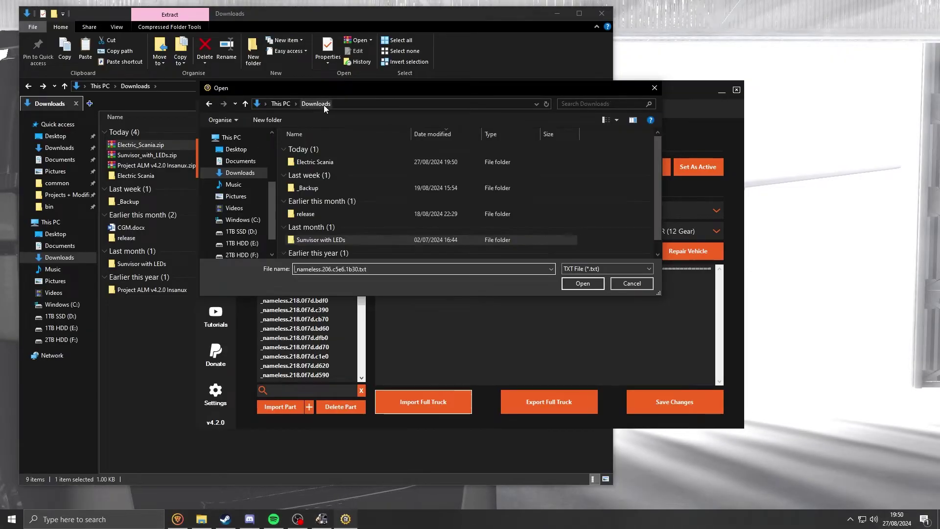
double_click(374, 164)
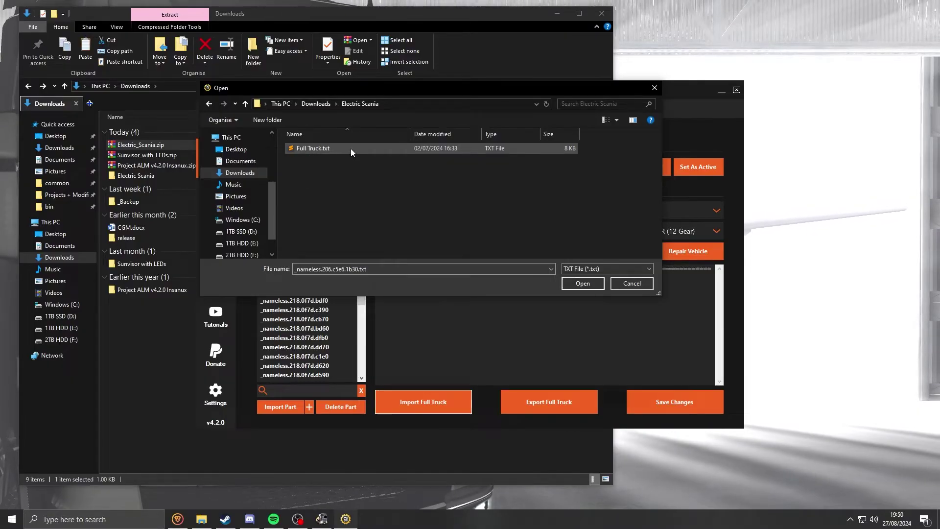
double_click(351, 149)
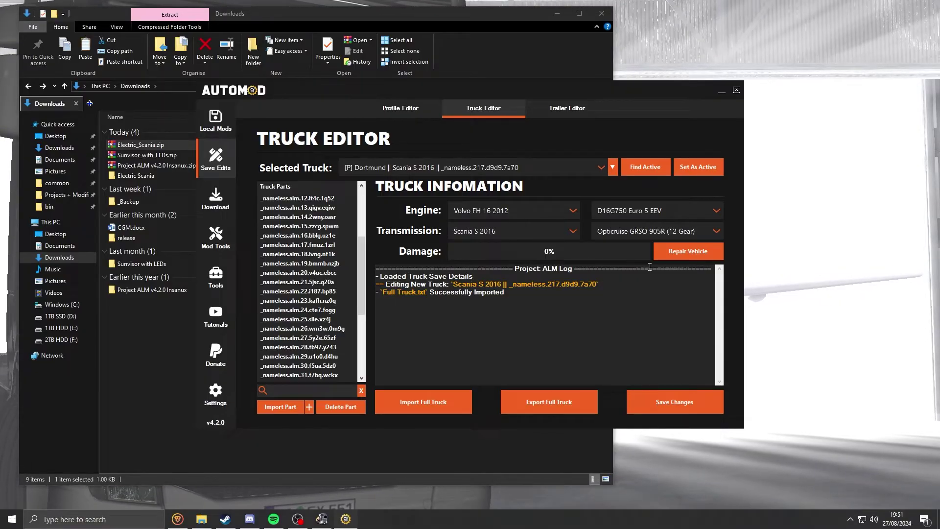
Save the changes to the game save and dismiss the success message
click(611, 171)
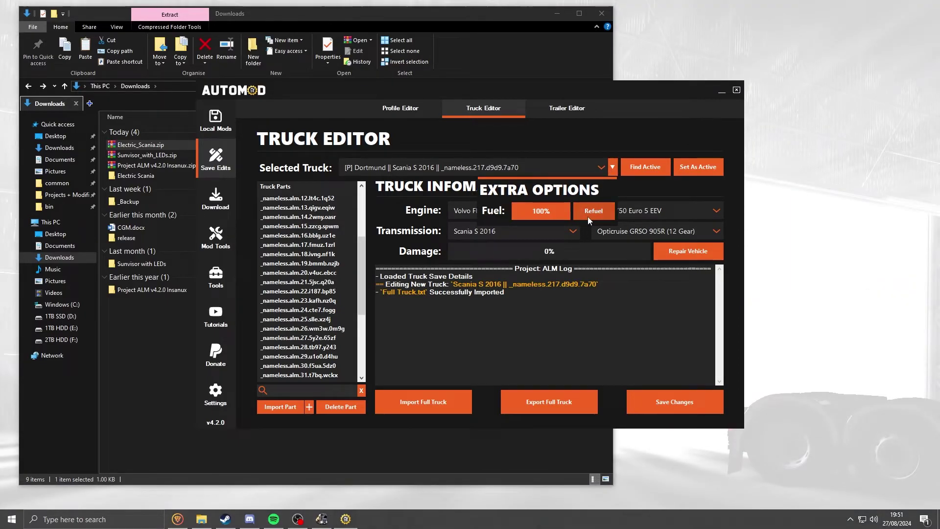
click(613, 169)
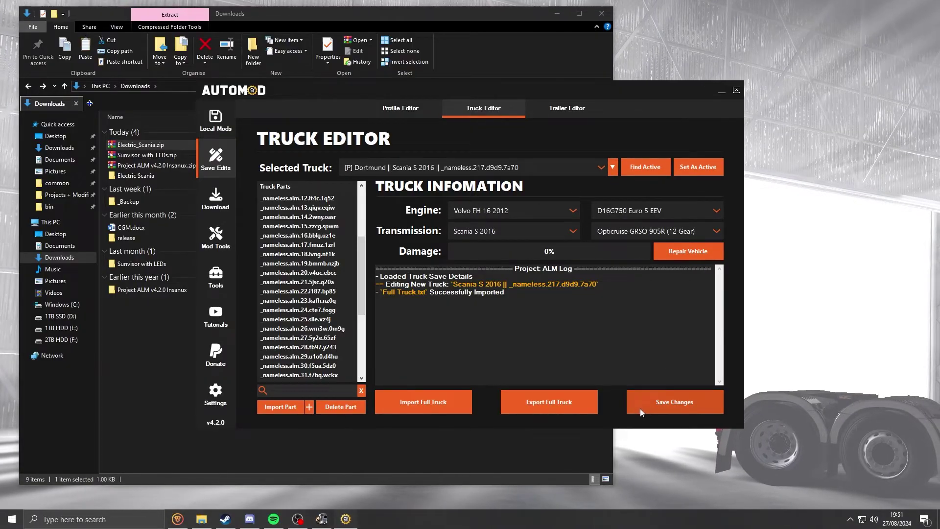
click(672, 401)
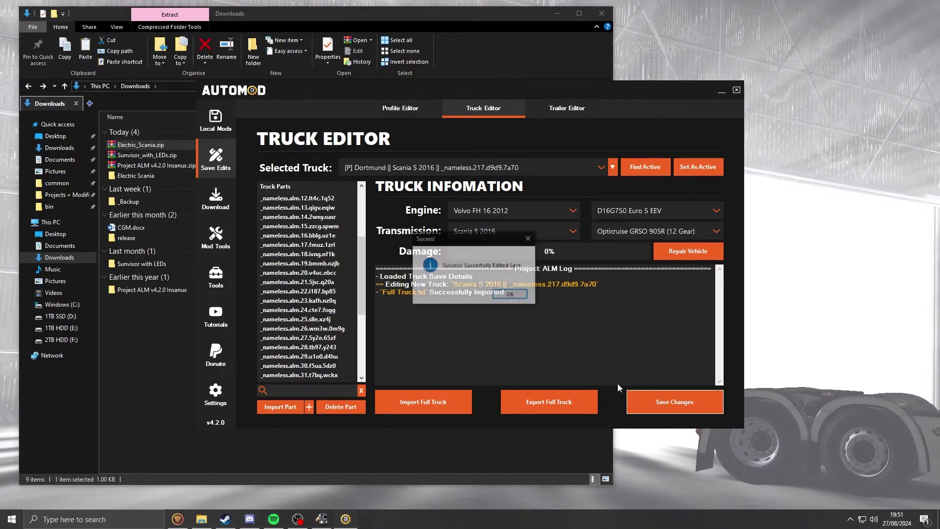
click(521, 297)
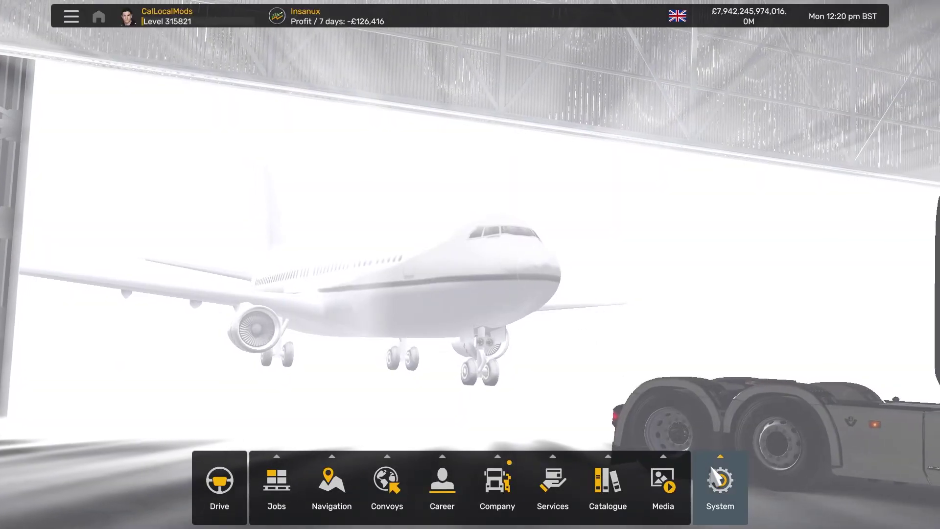
Load the 'mods' save from System > Load Game, bringing in the electric Scania S 2024e
click(714, 476)
click(739, 389)
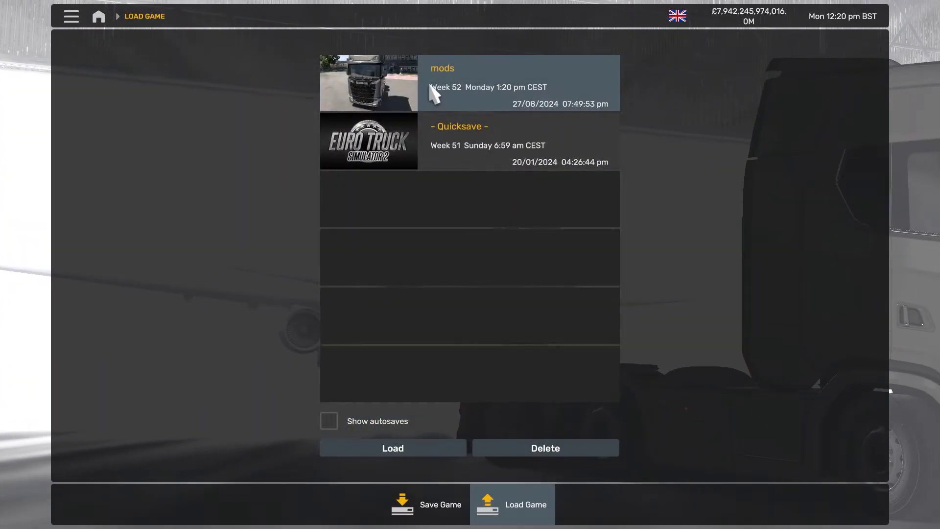
double_click(435, 93)
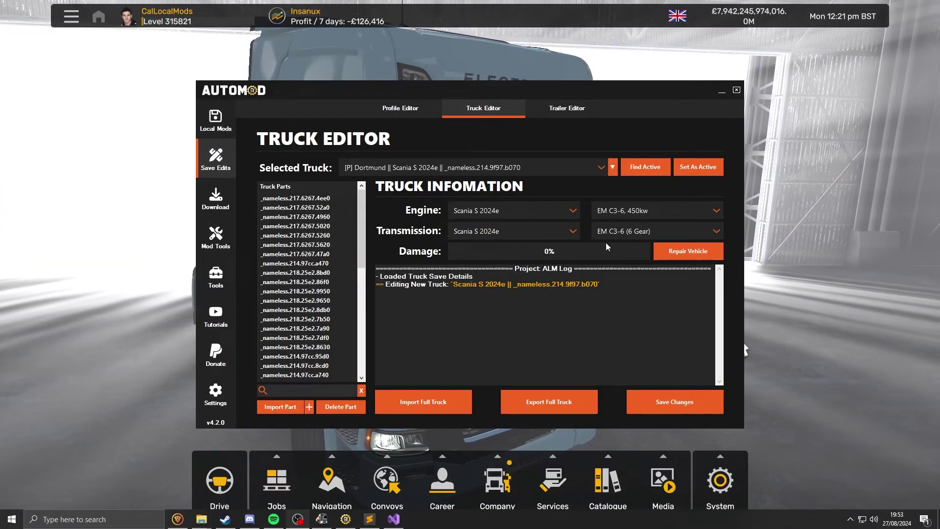
Pick the Scania S 2016 from the truck list, then use Find Active for the driven truck
click(476, 167)
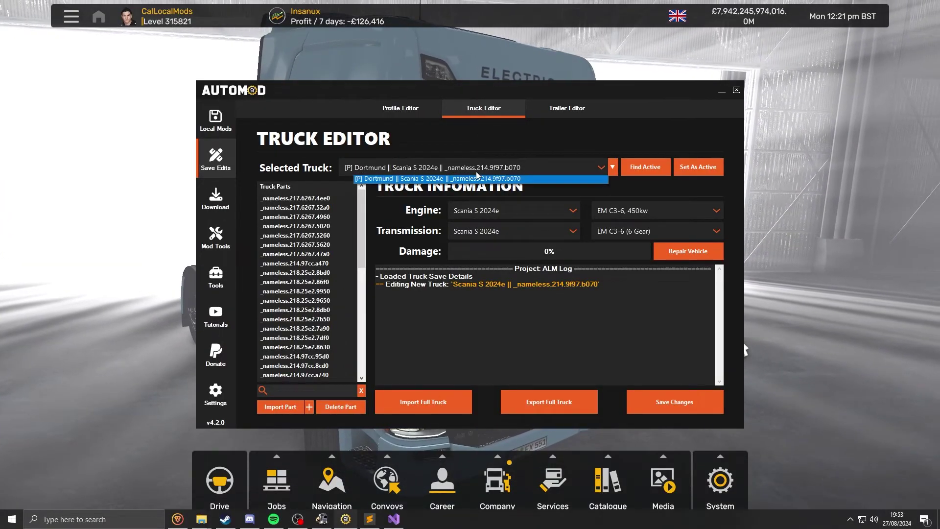
click(425, 181)
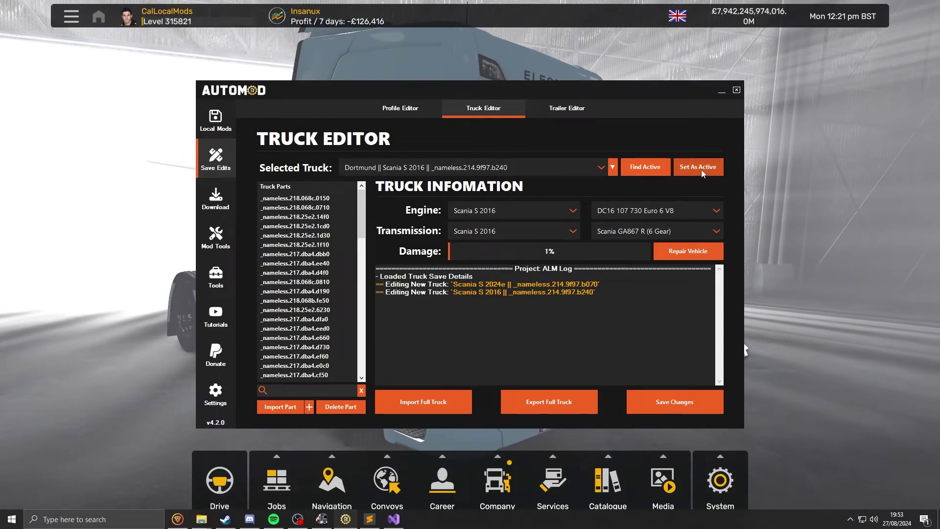
click(629, 169)
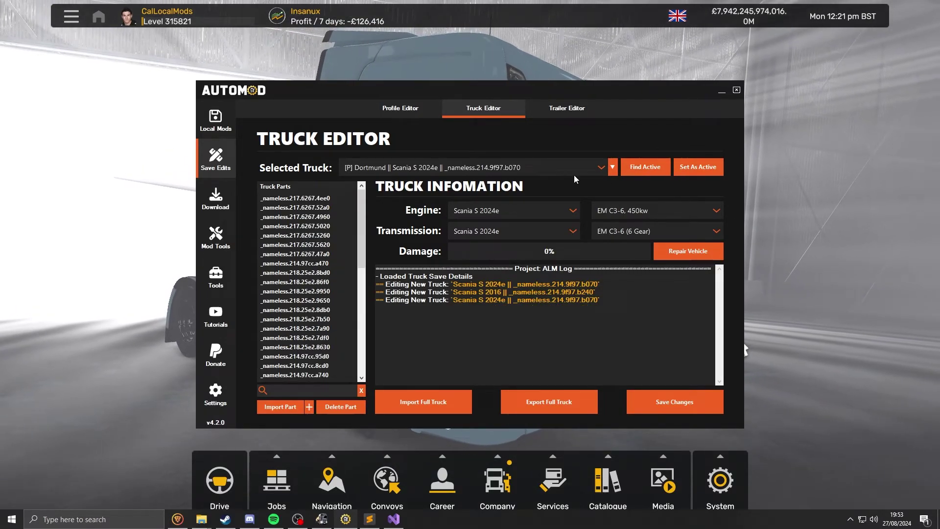
click(613, 168)
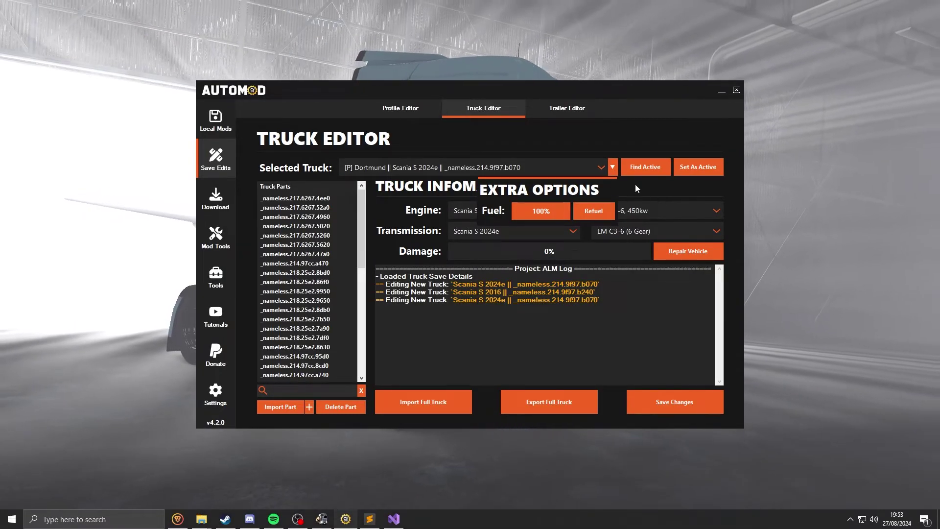
click(616, 169)
Set the engine to Volvo FH 16 2012 D16G750 Euro 5 EEV
click(571, 213)
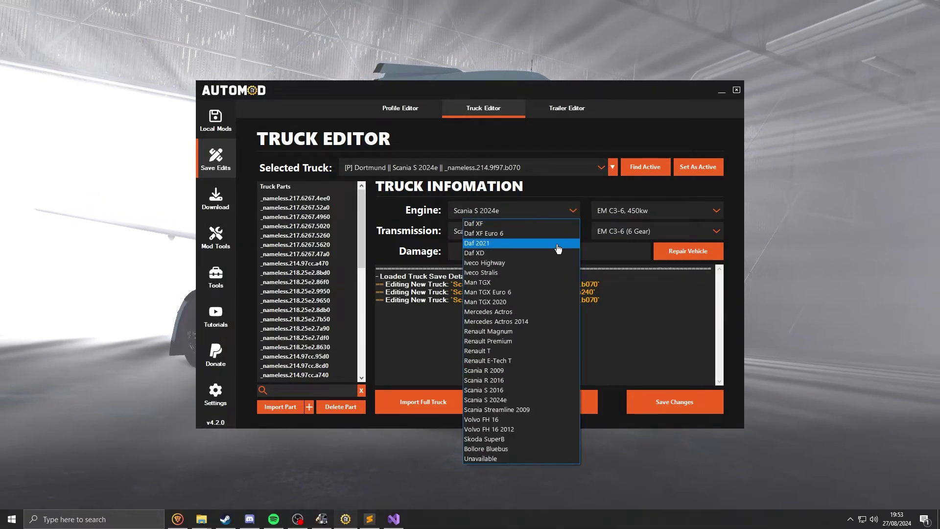
click(513, 430)
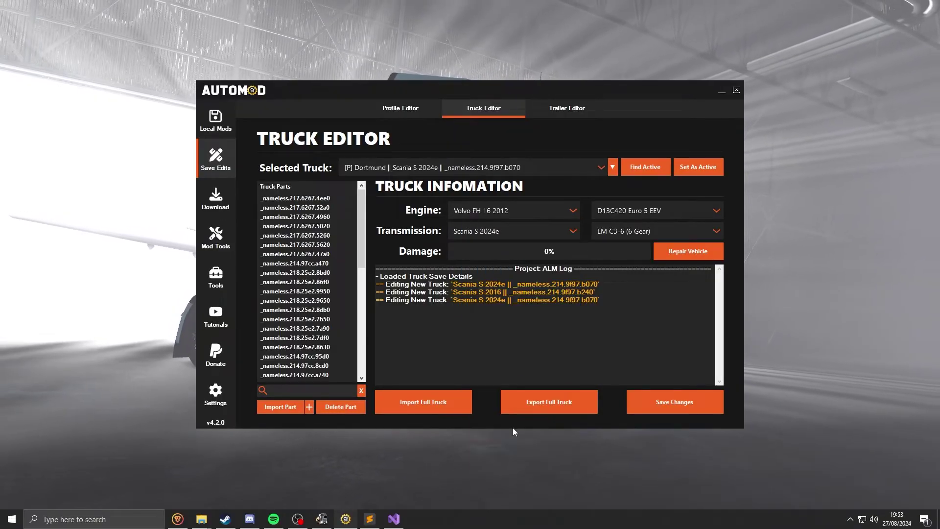
click(642, 210)
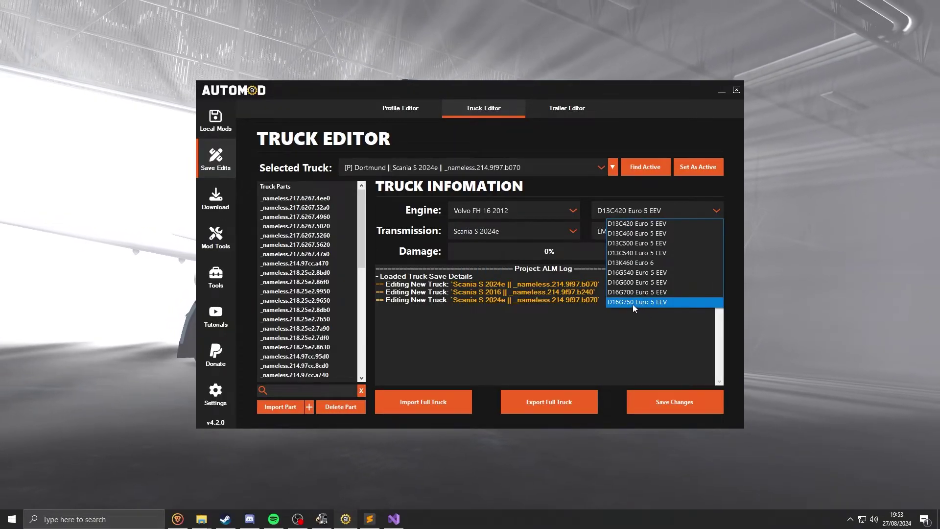
click(631, 301)
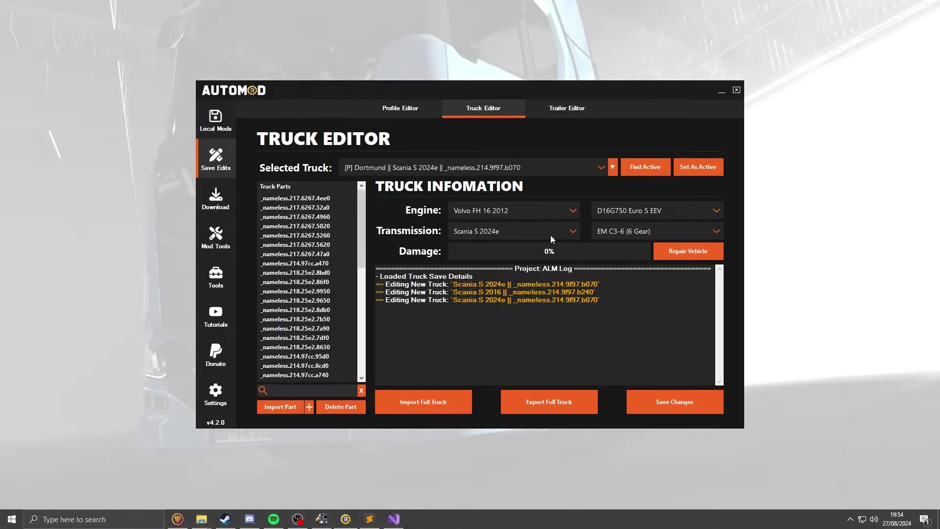
Set the transmission to Man TGX Euro 6 ZF 16AS2630TO, then move to the Trailer Editor
click(548, 235)
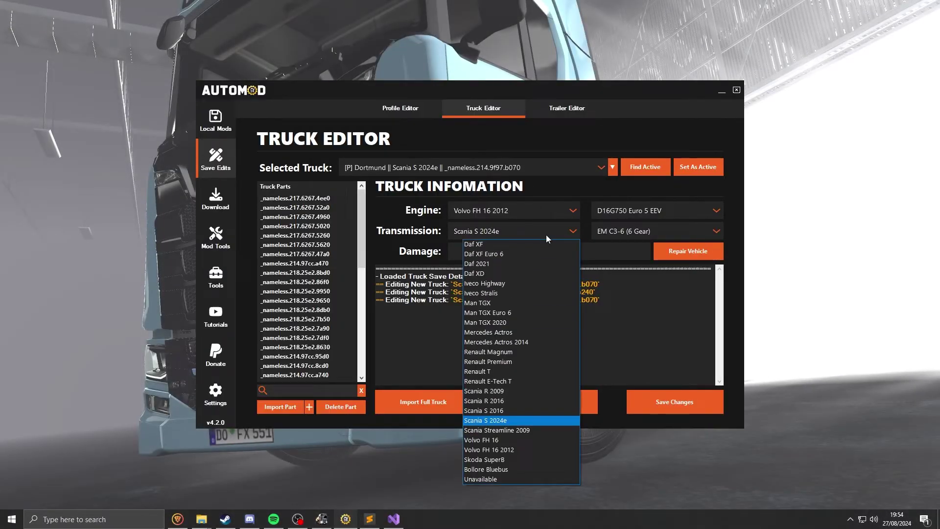
click(510, 381)
click(613, 228)
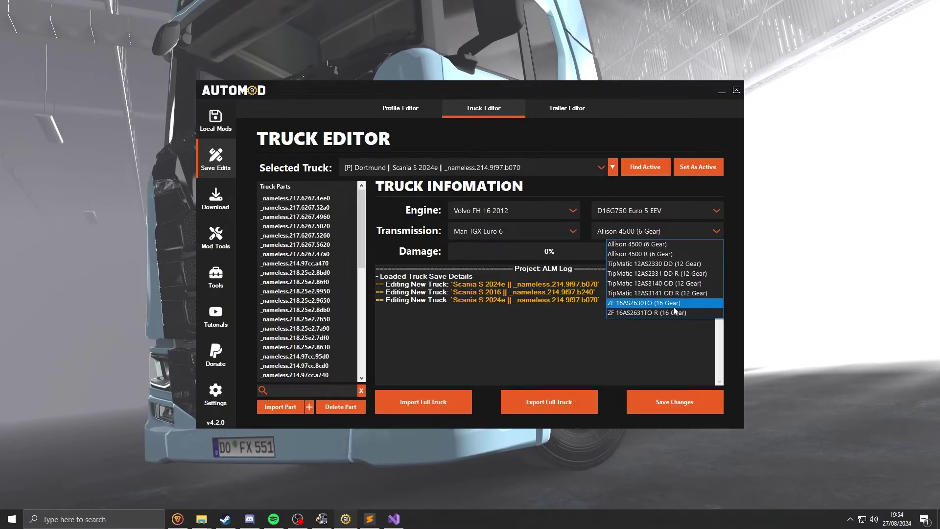
click(631, 300)
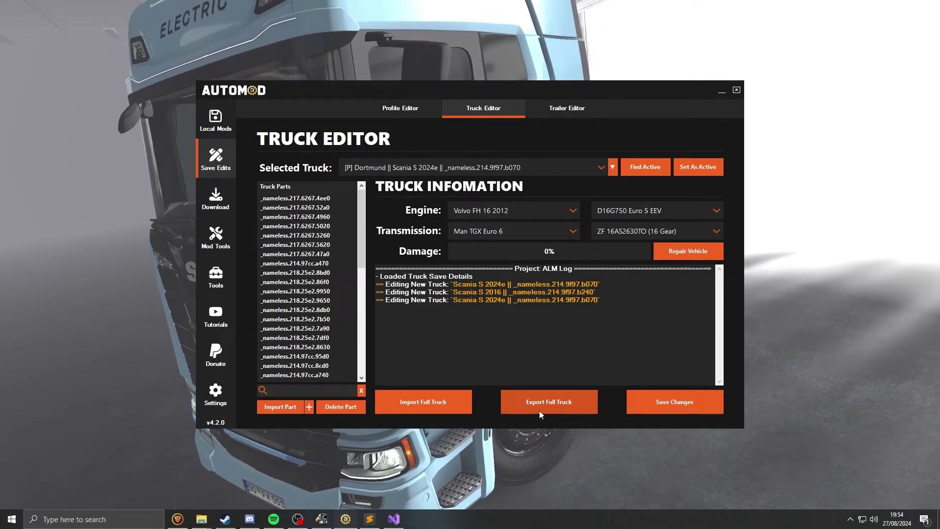
click(566, 107)
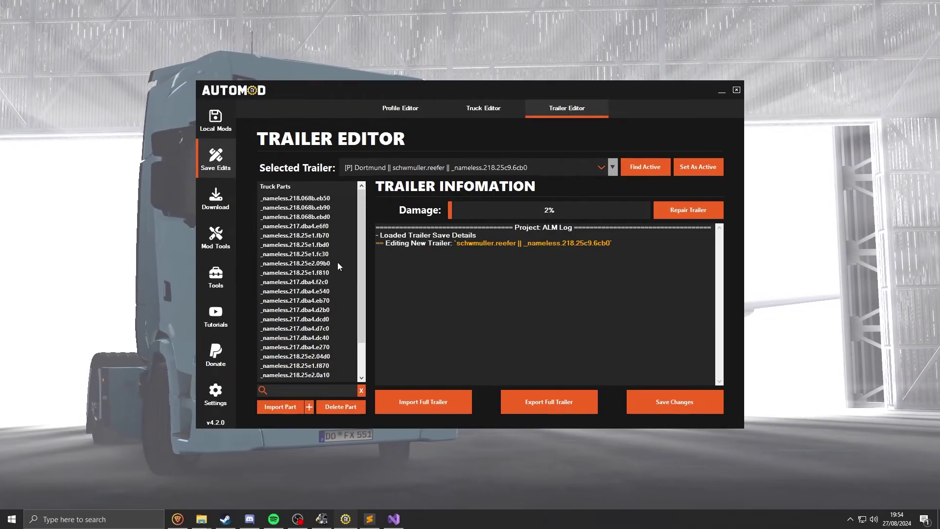
Review the schwmuller.reefer trailer's parts list, then bring Discord to the front
mouse_move(342, 257)
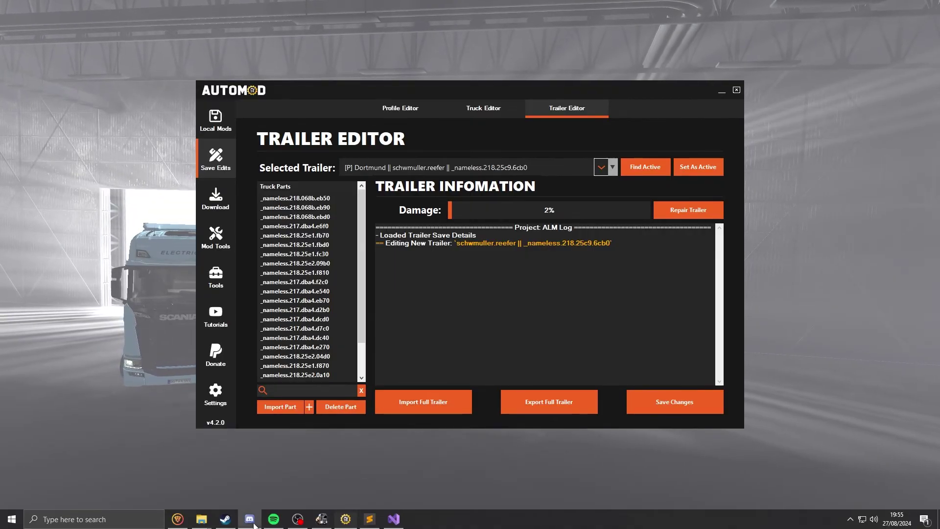
click(249, 519)
Open the trailers-se channel and scroll up through its trailer save-edit posts
click(98, 333)
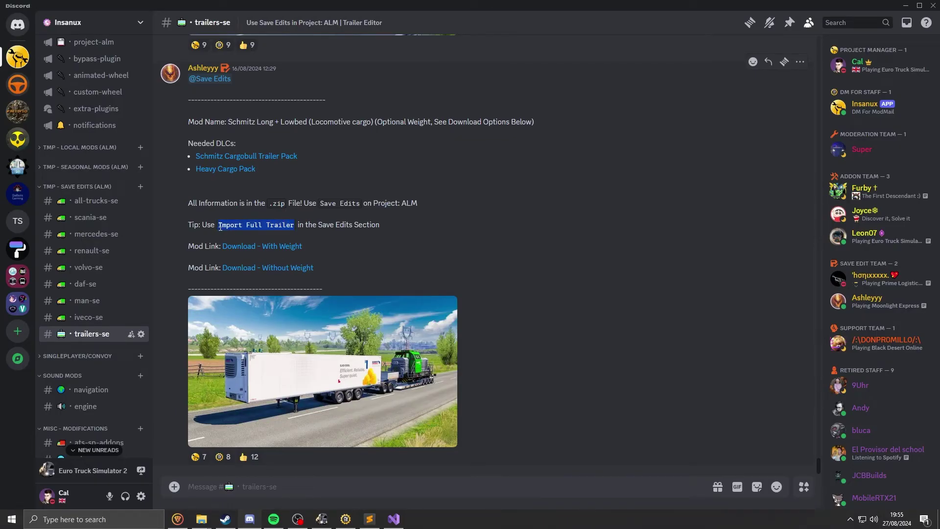
scroll(286, 278, up, 10)
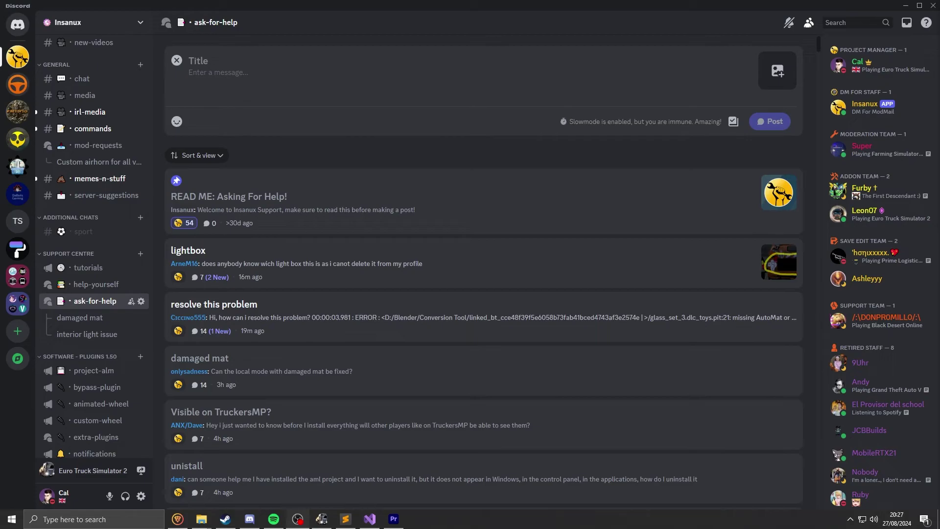
Discard the empty draft, then compose and publish the 'Help with save' post in ask-for-help
mouse_move(55, 308)
key(Escape)
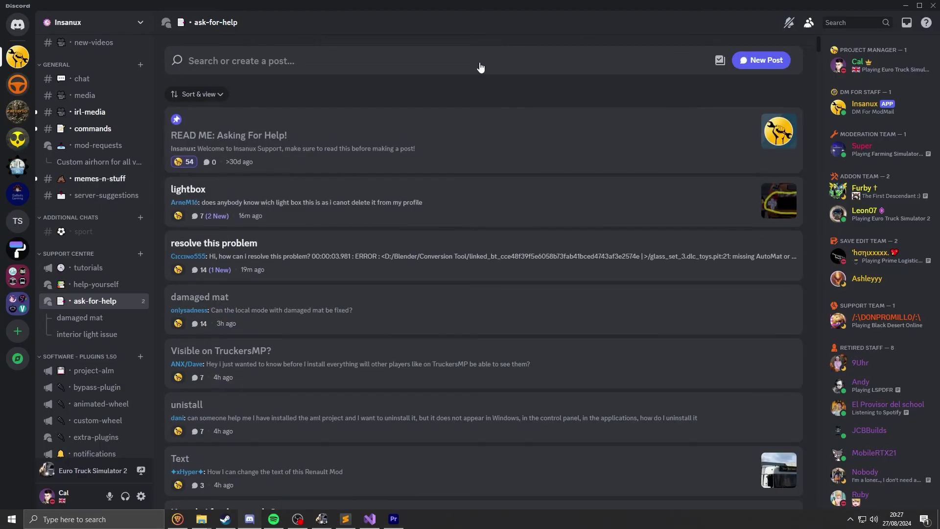
click(480, 67)
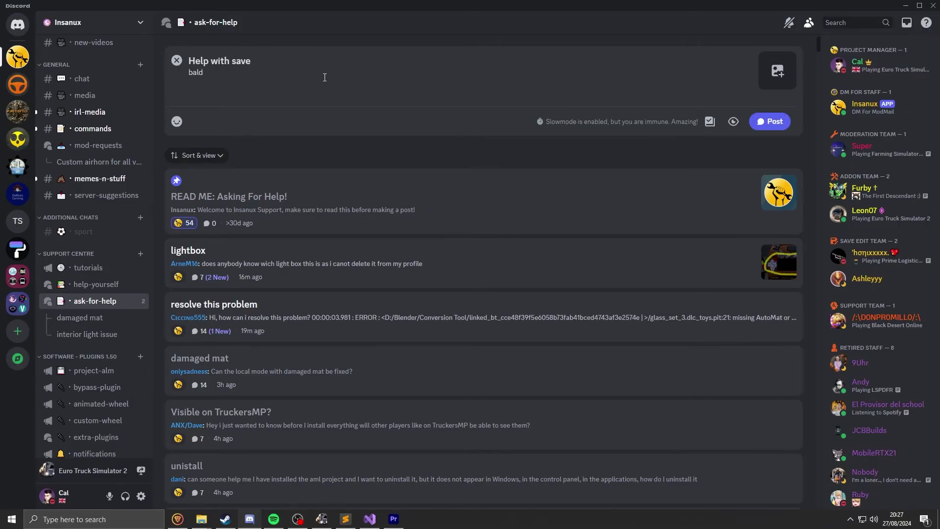
click(758, 126)
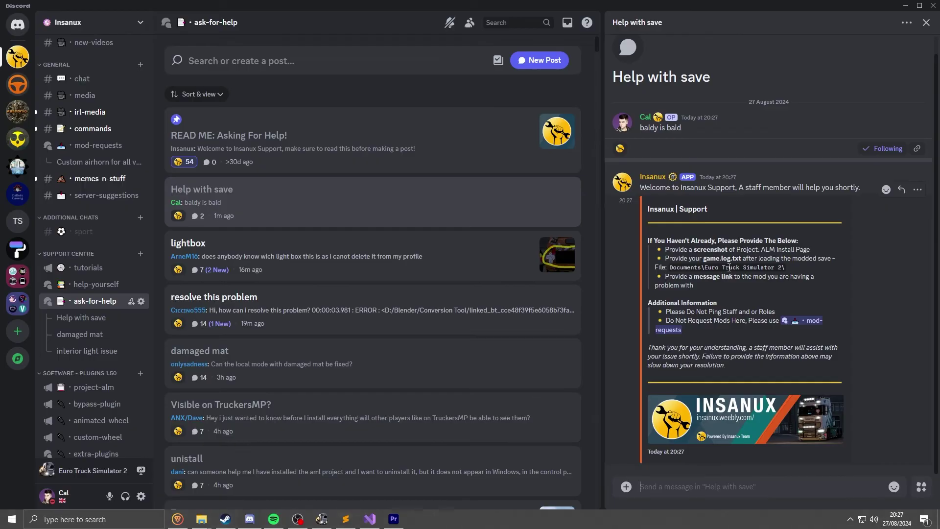
Bring up the Euro Truck Simulator 2 documents folder, move it aside, and return to the Help with save thread
mouse_move(201, 519)
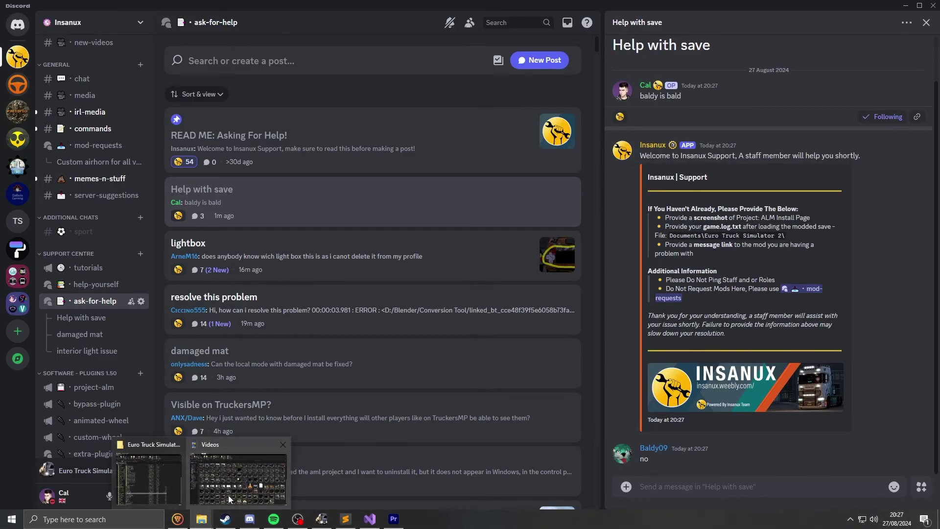
click(163, 484)
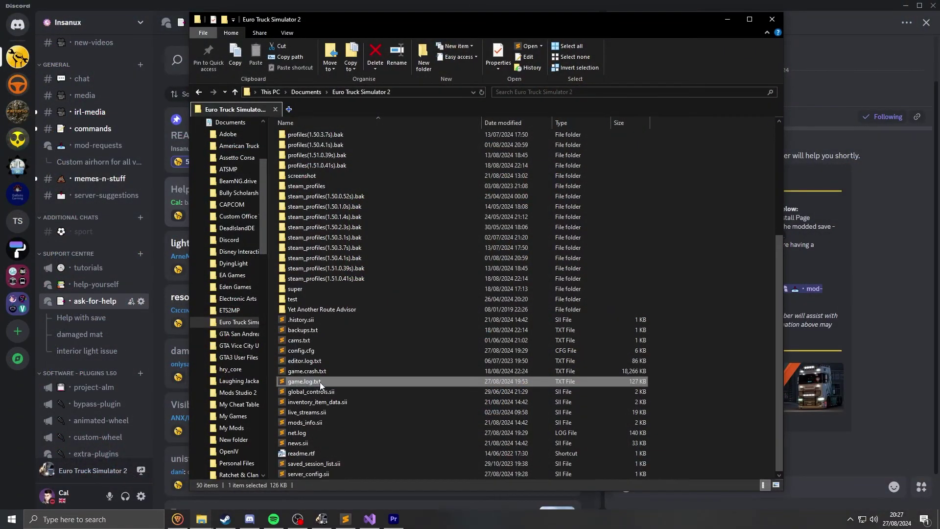
drag(593, 17, 448, 18)
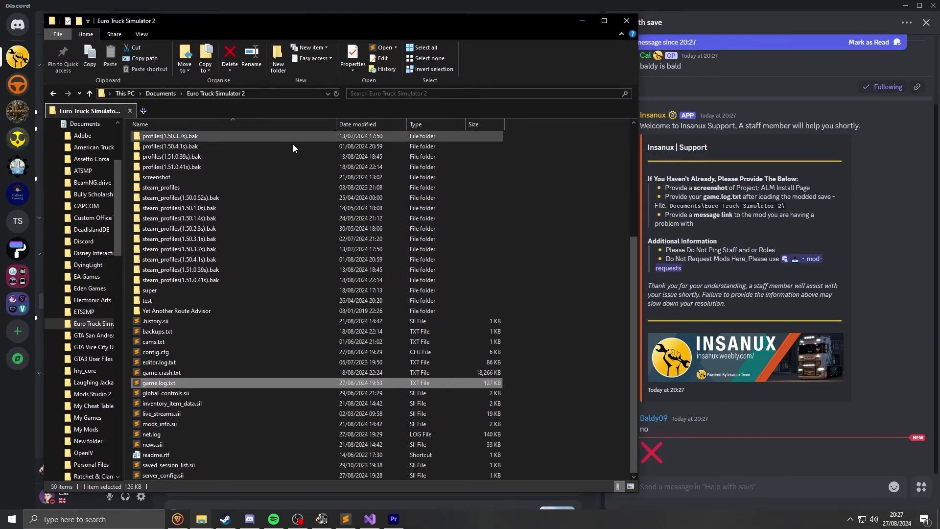
click(781, 448)
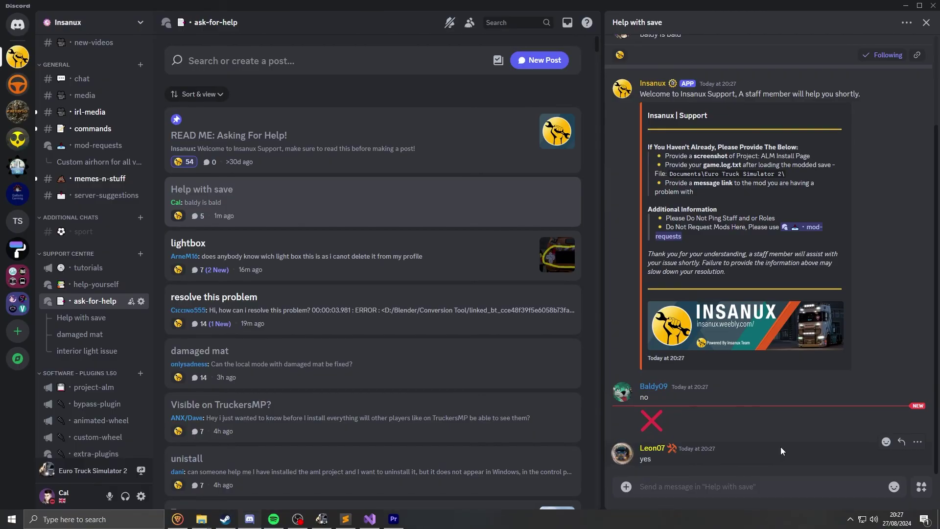